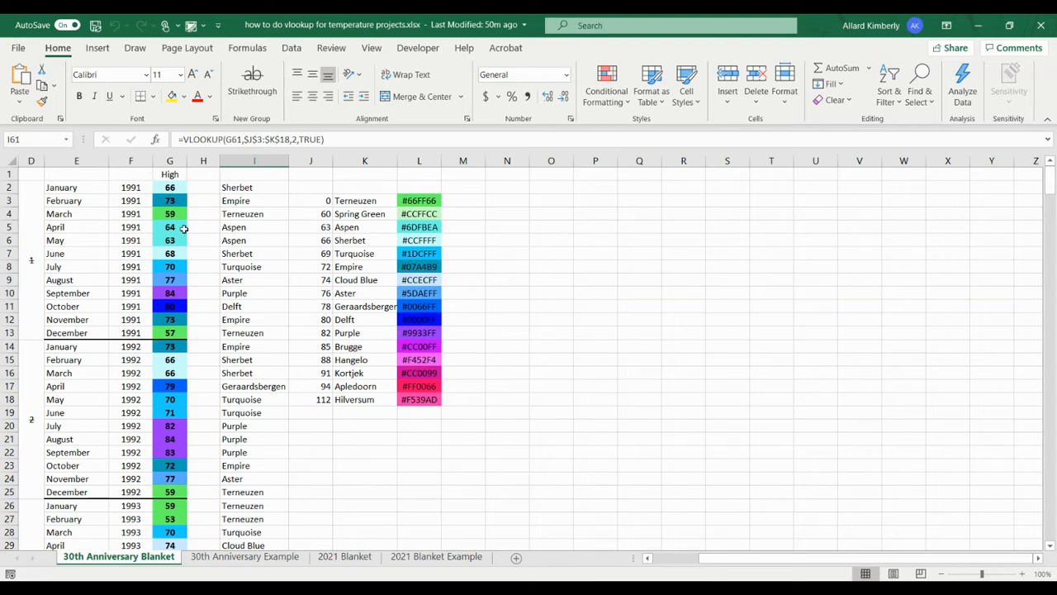
On the 30th Anniversary Example sheet, start a VLOOKUP formula in I2 with lookup value G2 and absolute range $J$3:$K$18.
{"action": "left_click", "coordinate": [265, 557]}
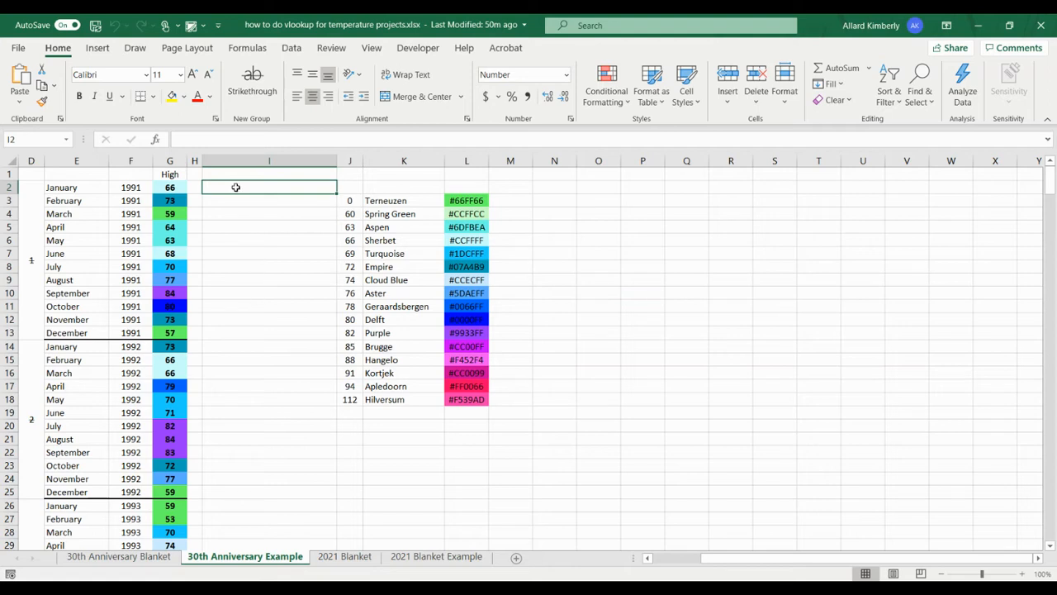
{"action": "type", "text": "="}
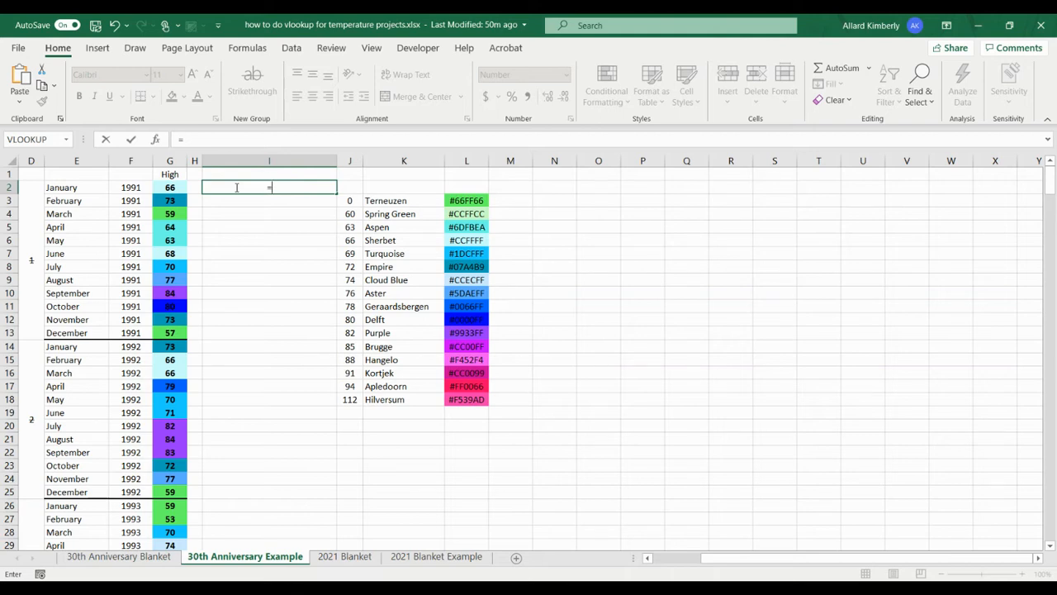
{"action": "type", "text": "vl"}
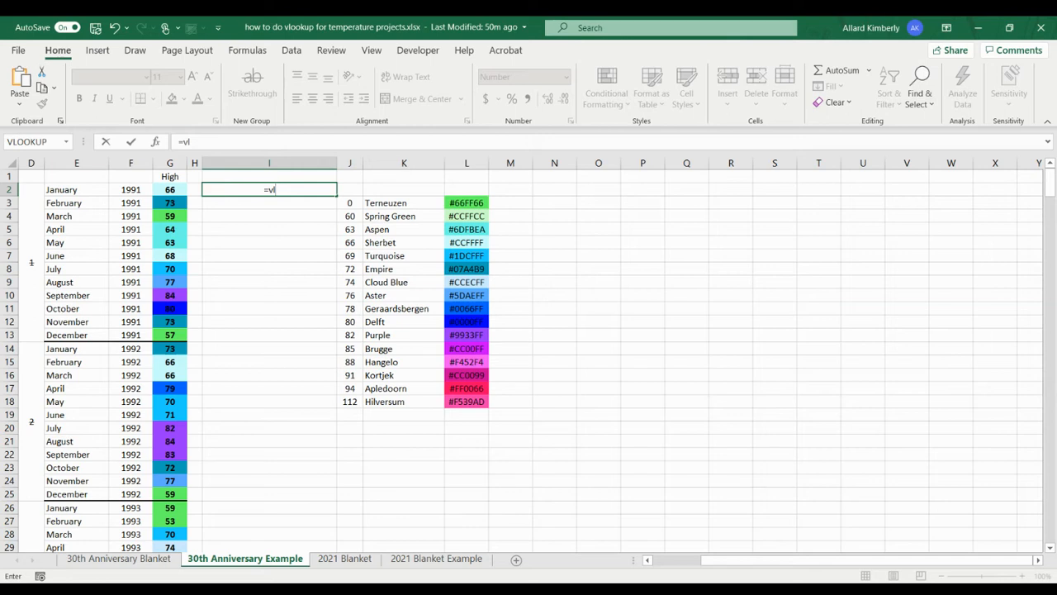
{"action": "key", "text": "Tab"}
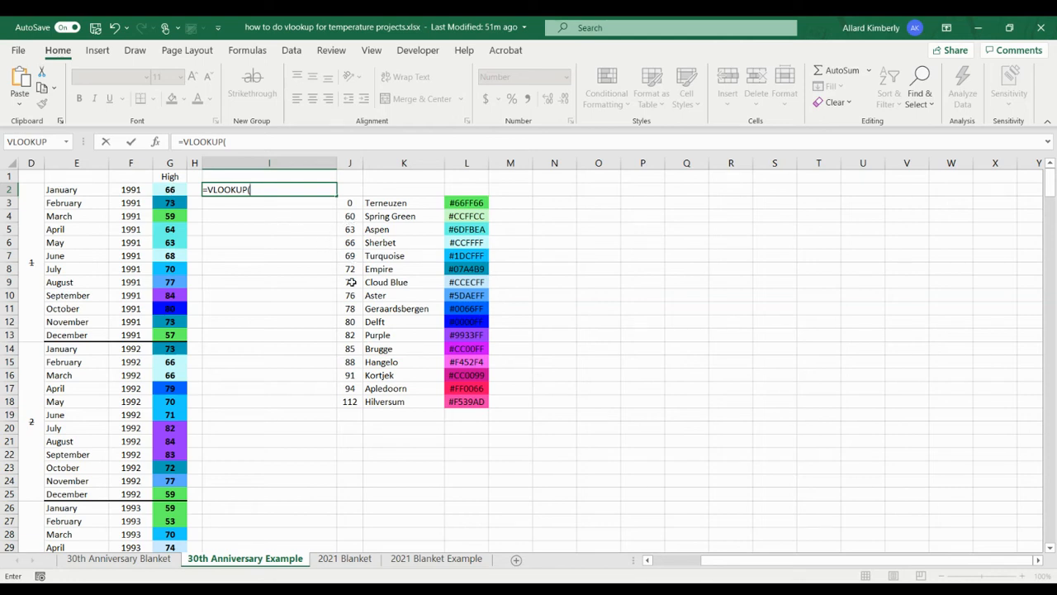
{"action": "left_click", "coordinate": [178, 189]}
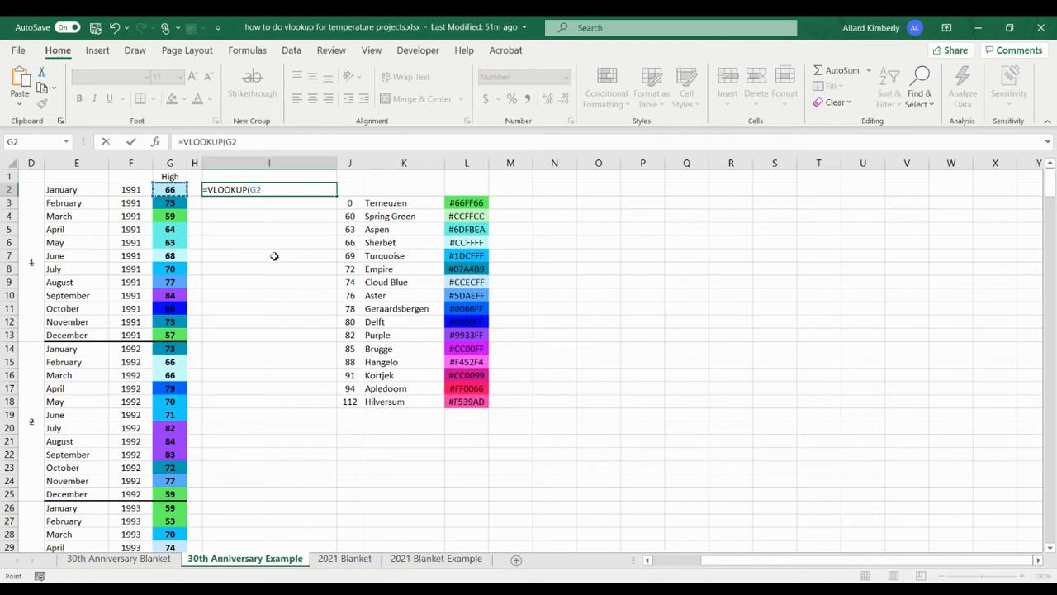
{"action": "type", "text": ","}
{"action": "left_click_drag", "start_coordinate": [359, 202], "coordinate": [389, 404]}
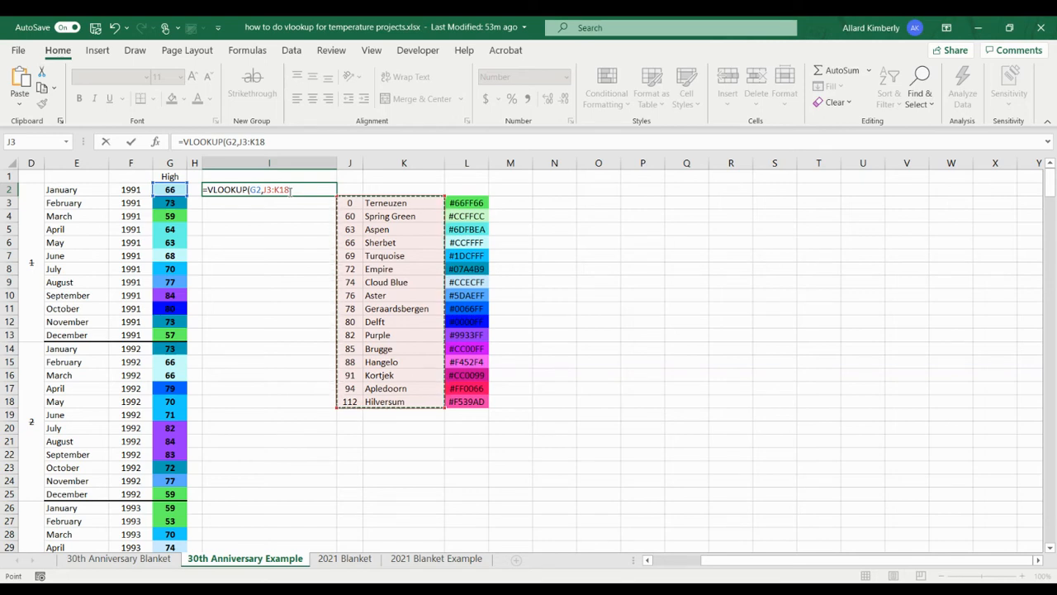
{"action": "key", "text": "F4"}
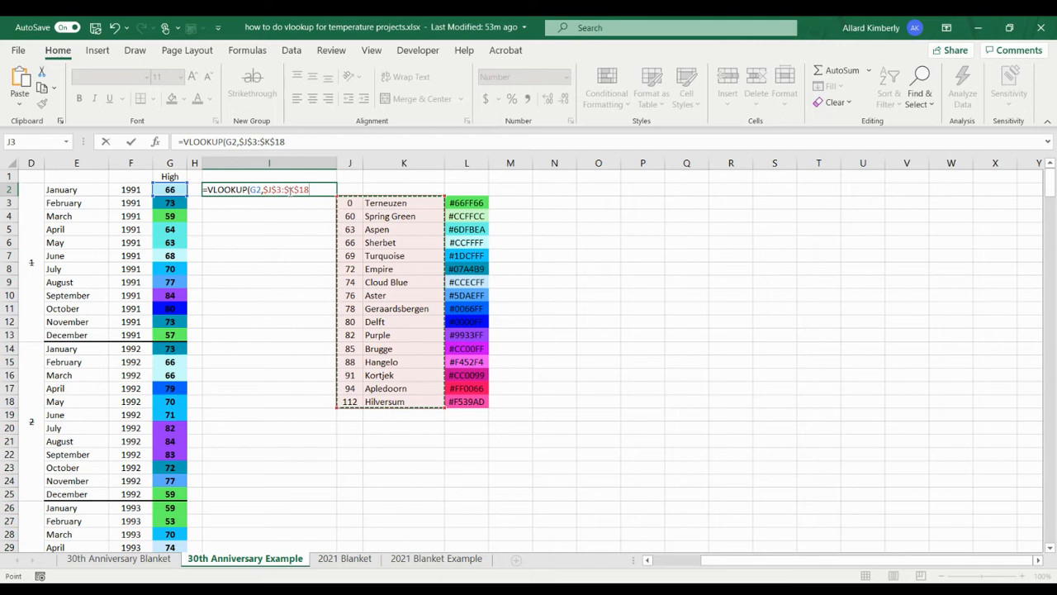
Complete the VLOOKUP formula in I2 with column index 2 and an approximate match of TRUE.
{"action": "type", "text": ",2,"}
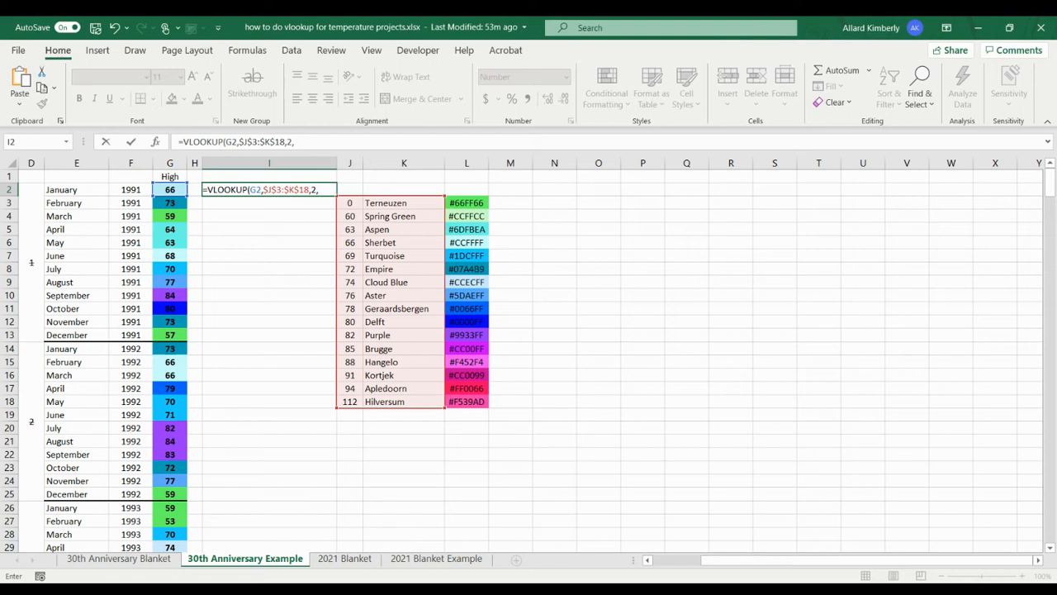
{"action": "type", "text": "t"}
{"action": "key", "text": "Tab"}
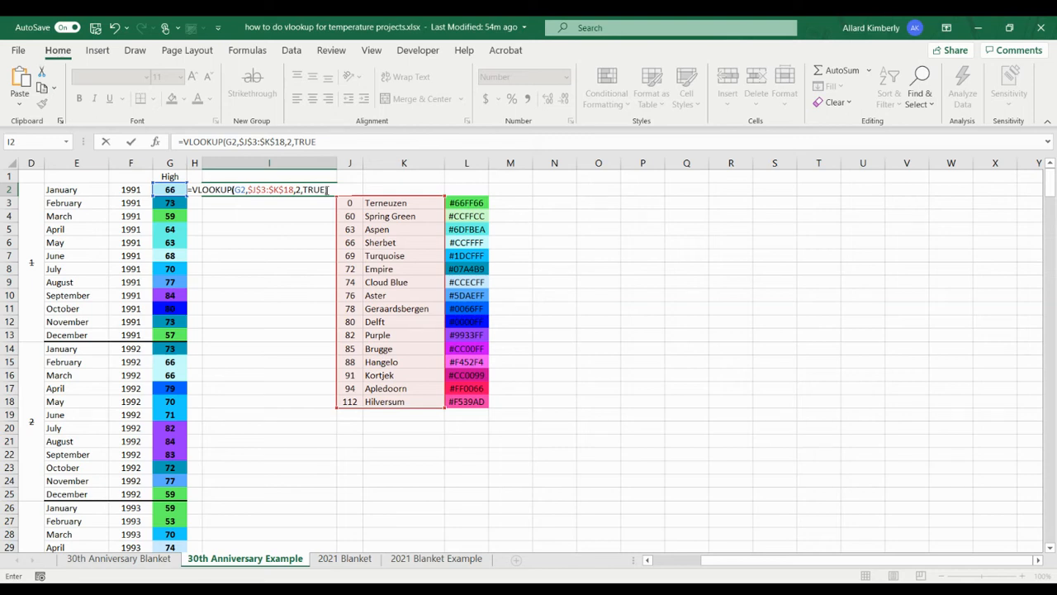
{"action": "type", "text": ")"}
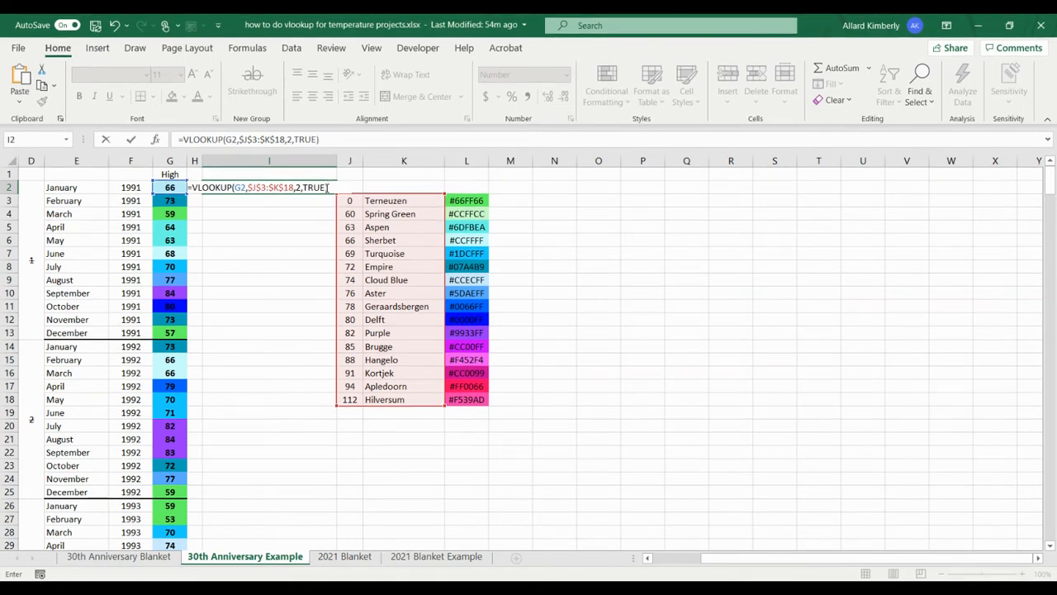
{"action": "key", "text": "Return"}
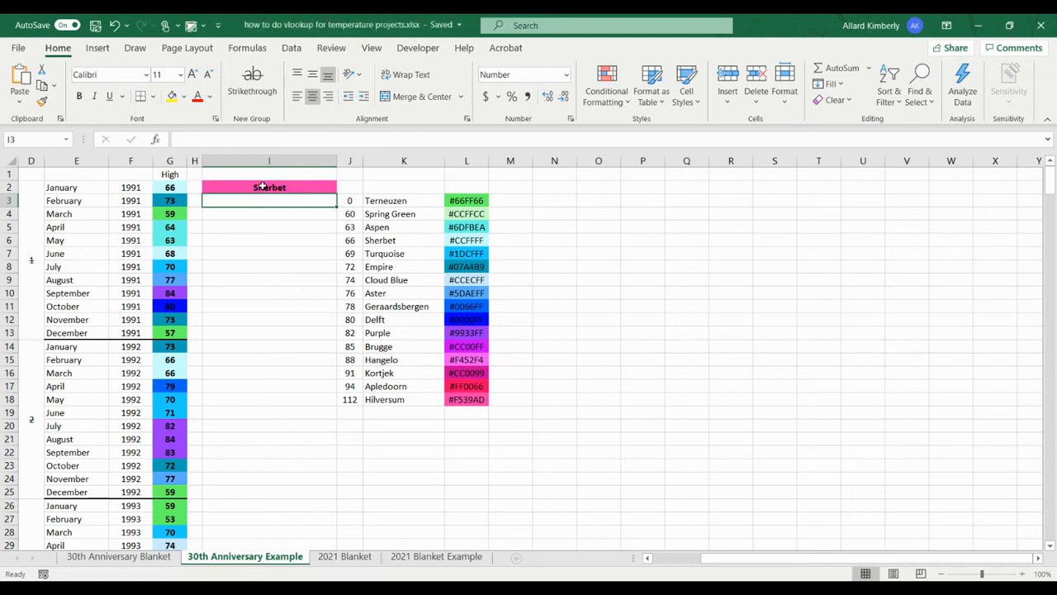
Clear the conditional formatting rules from the whole of column I.
{"action": "left_click", "coordinate": [238, 163]}
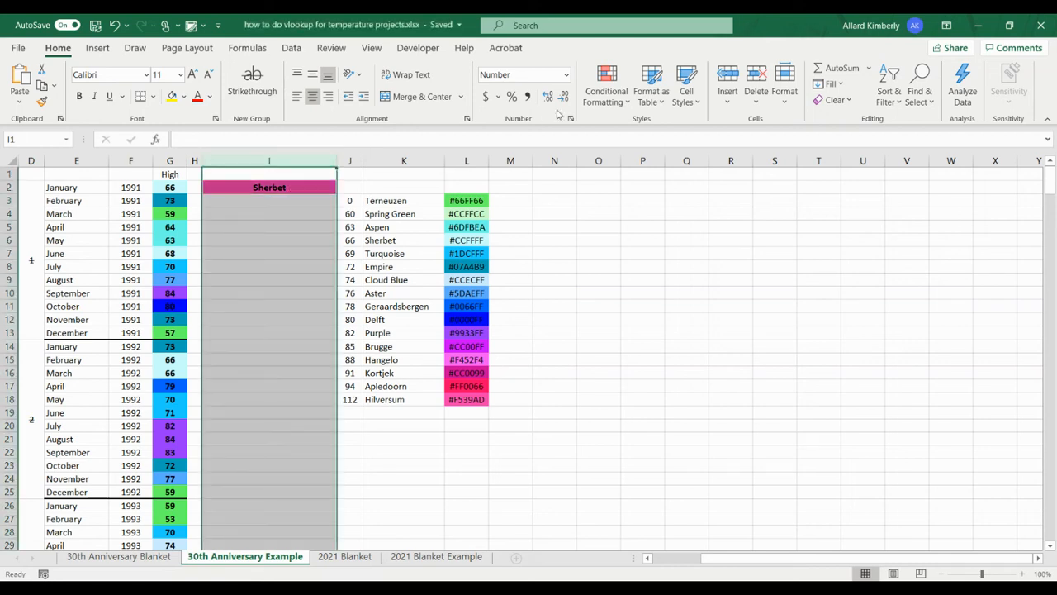
{"action": "left_click", "coordinate": [631, 105]}
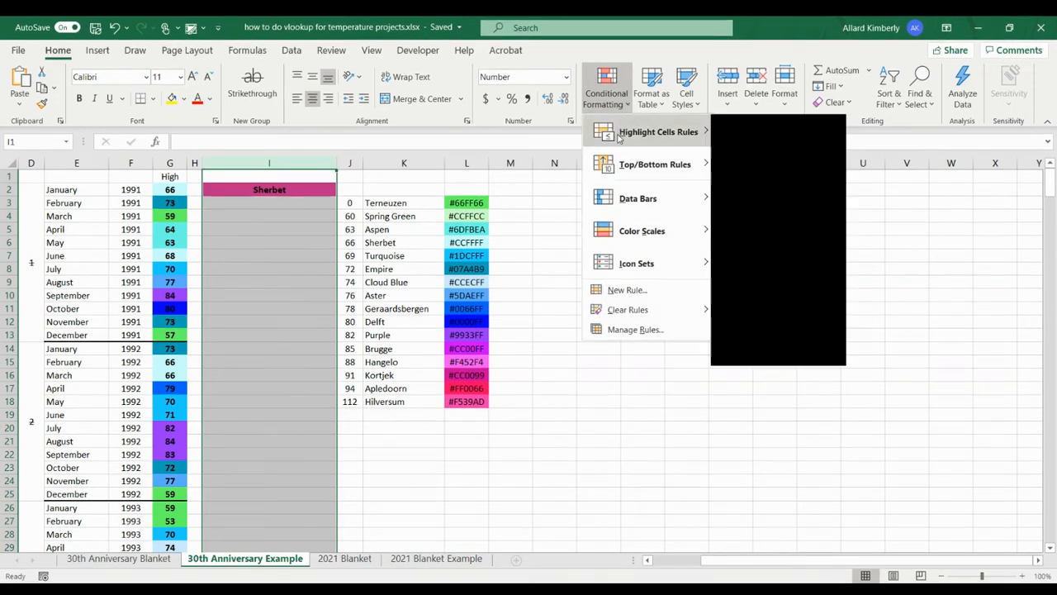
{"action": "mouse_move", "coordinate": [625, 314]}
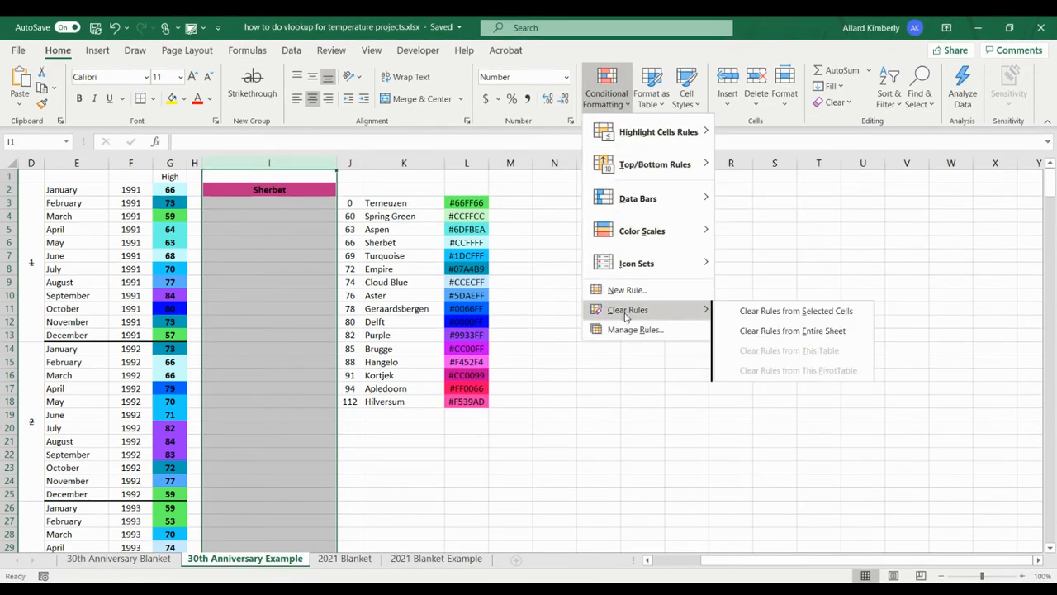
{"action": "left_click", "coordinate": [793, 310]}
Align column I's contents left horizontally and to the middle vertically.
{"action": "left_click", "coordinate": [297, 96]}
{"action": "left_click", "coordinate": [312, 74]}
{"action": "left_click", "coordinate": [259, 187]}
{"action": "left_click", "coordinate": [259, 212]}
{"action": "left_click", "coordinate": [216, 203]}
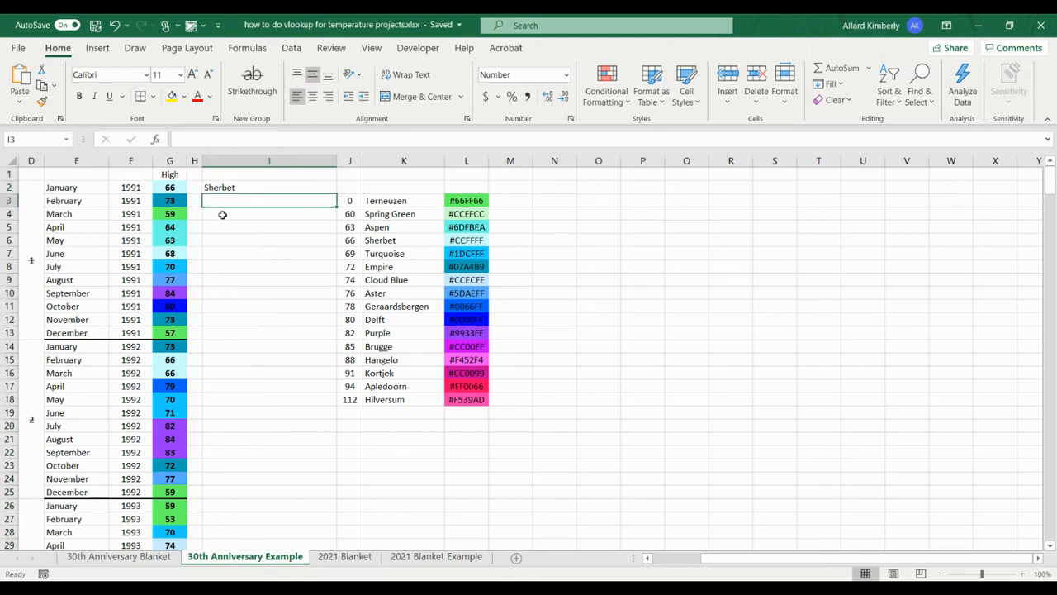
Fill the VLOOKUP formula from I2 down through I365.
{"action": "left_click", "coordinate": [262, 185]}
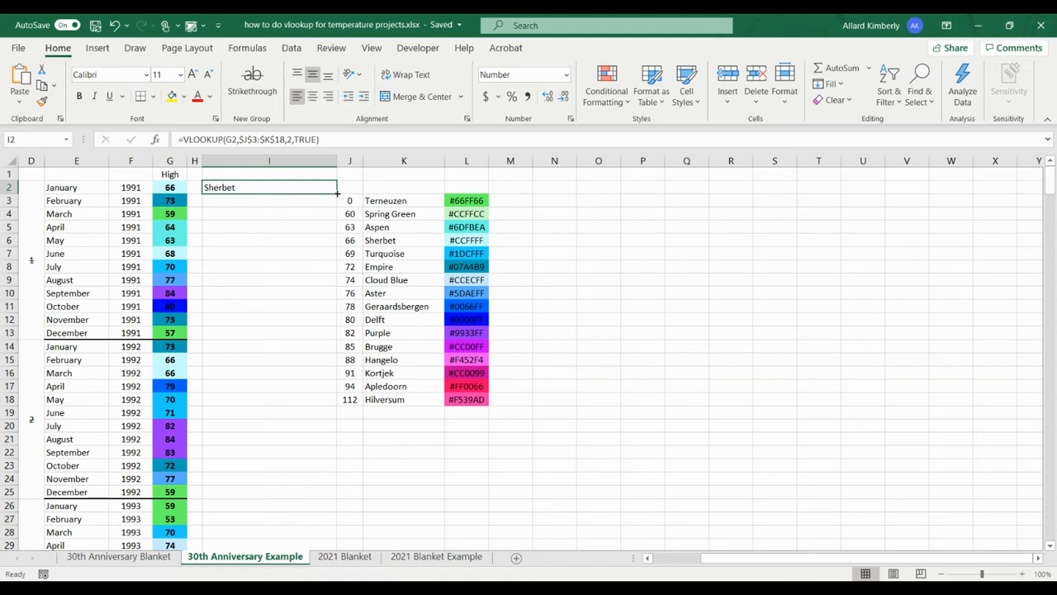
{"action": "left_click_drag", "start_coordinate": [337, 193], "coordinate": [306, 468]}
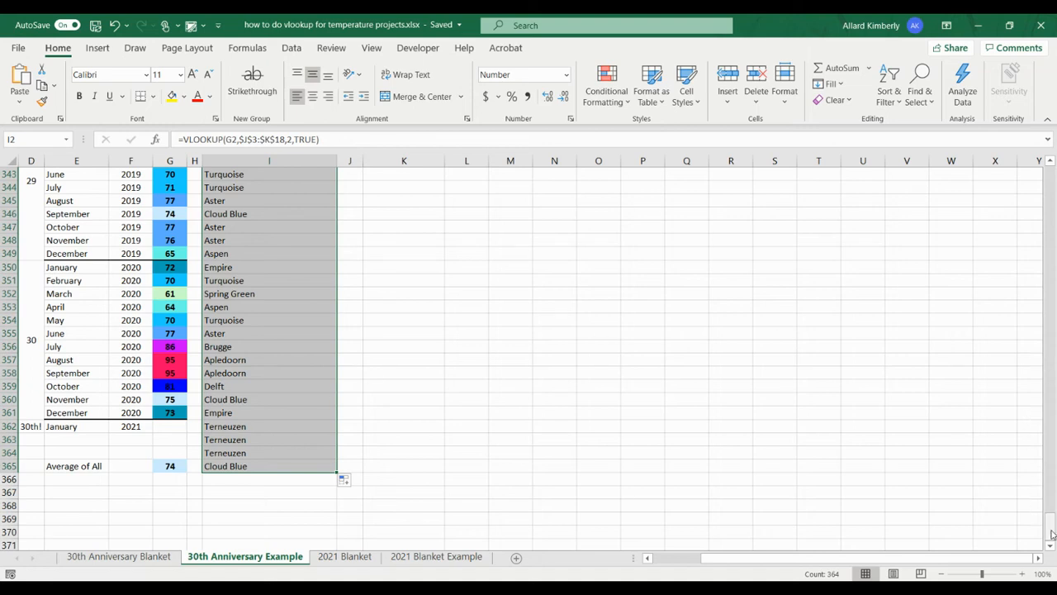
{"action": "left_click_drag", "start_coordinate": [1051, 528], "coordinate": [1055, 340]}
{"action": "left_click_drag", "start_coordinate": [1055, 180], "coordinate": [1055, 178]}
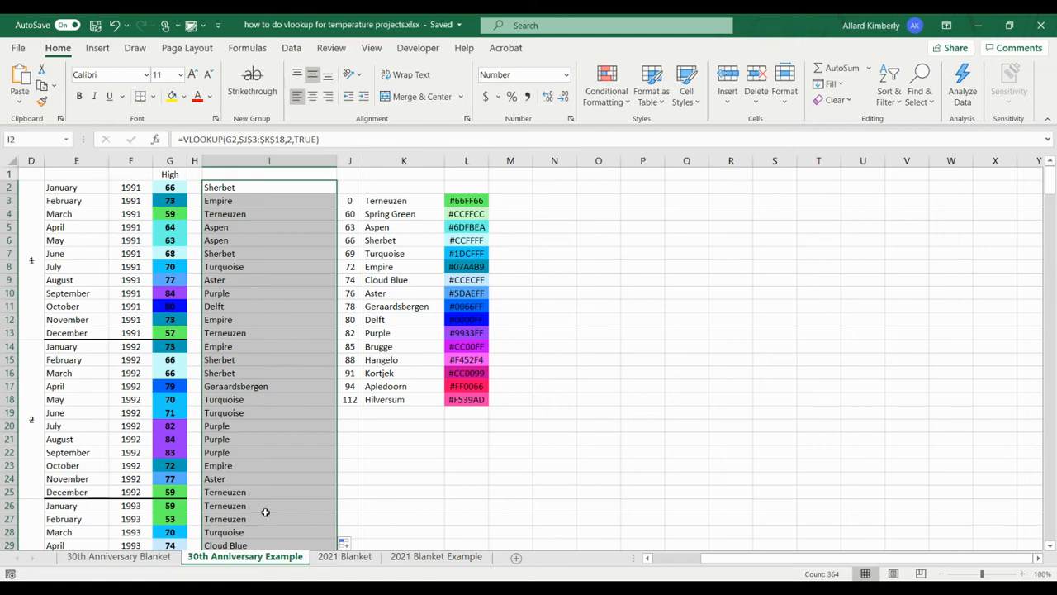
Delete the lookup formulas from I362:I364, where no high temperatures are entered.
{"action": "scroll", "coordinate": [265, 511], "scroll_direction": "down", "scroll_amount": 4}
{"action": "scroll", "coordinate": [264, 511], "scroll_direction": "down", "scroll_amount": 10}
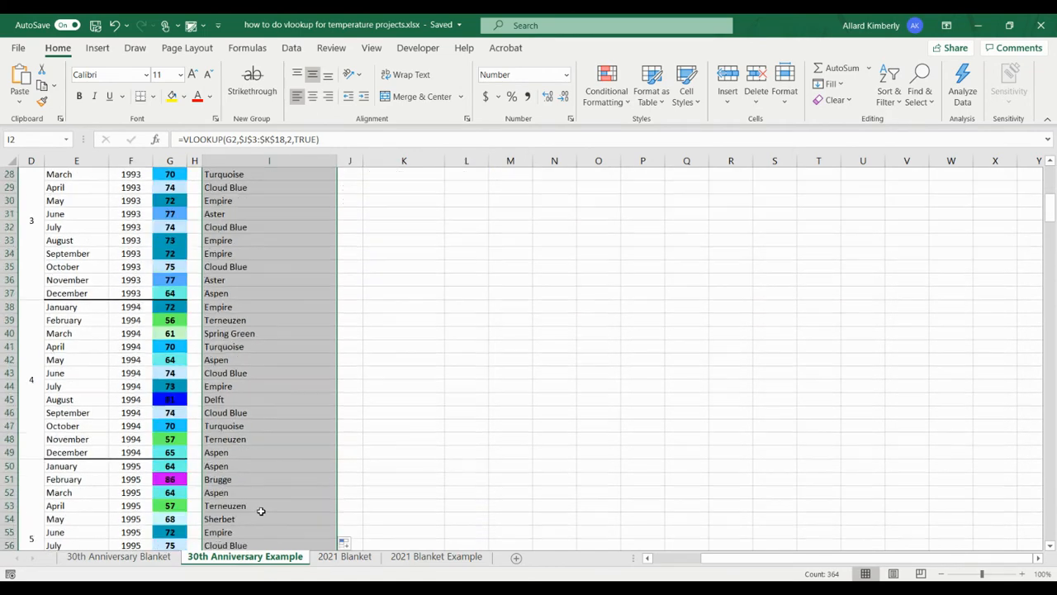
{"action": "scroll", "coordinate": [261, 511], "scroll_direction": "down", "scroll_amount": 20}
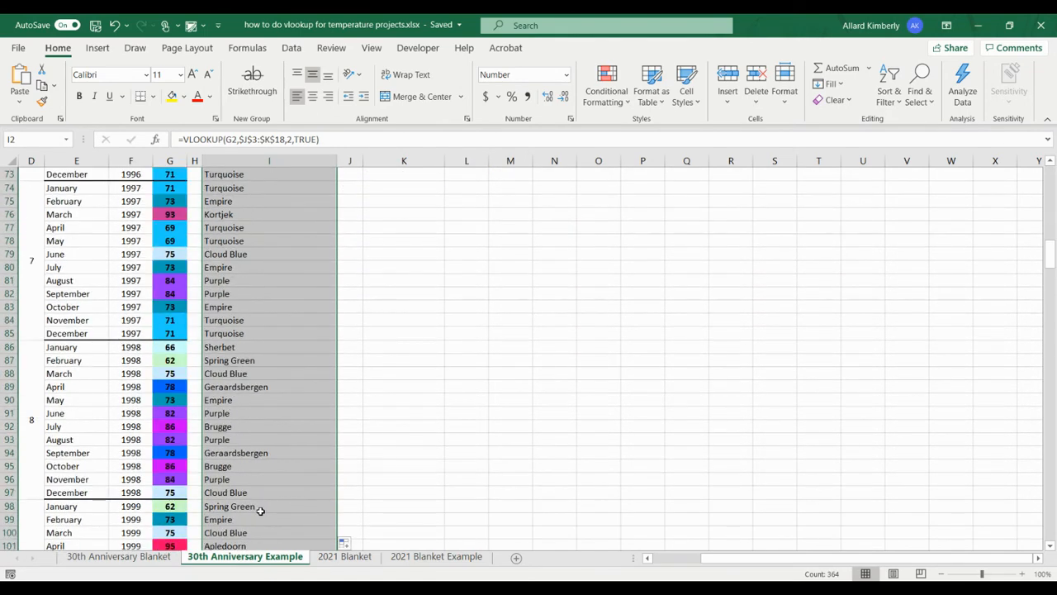
{"action": "scroll", "coordinate": [258, 511], "scroll_direction": "down", "scroll_amount": 20}
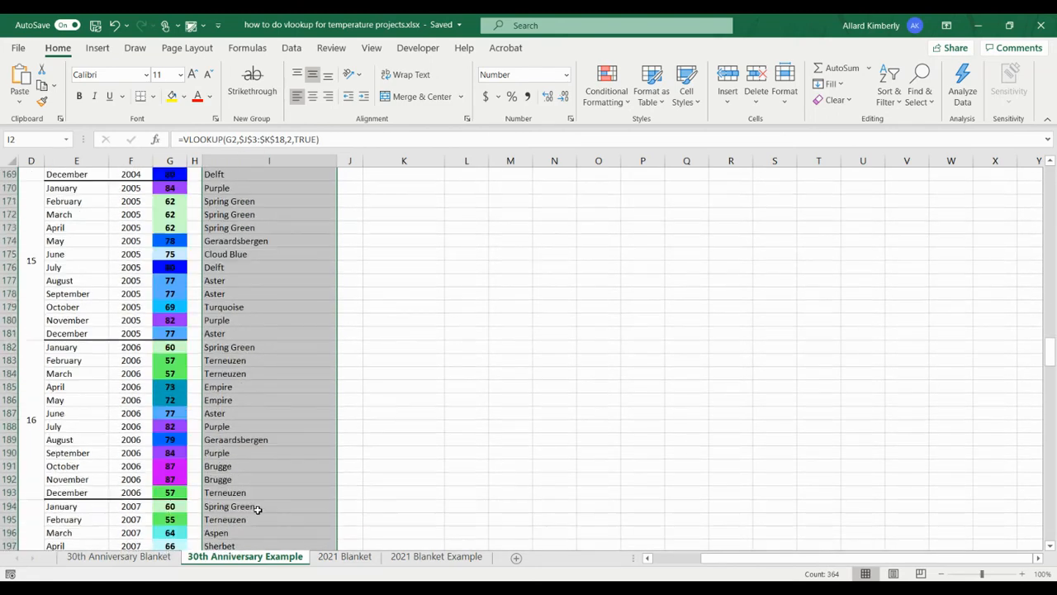
{"action": "scroll", "coordinate": [296, 488], "scroll_direction": "down", "scroll_amount": 20}
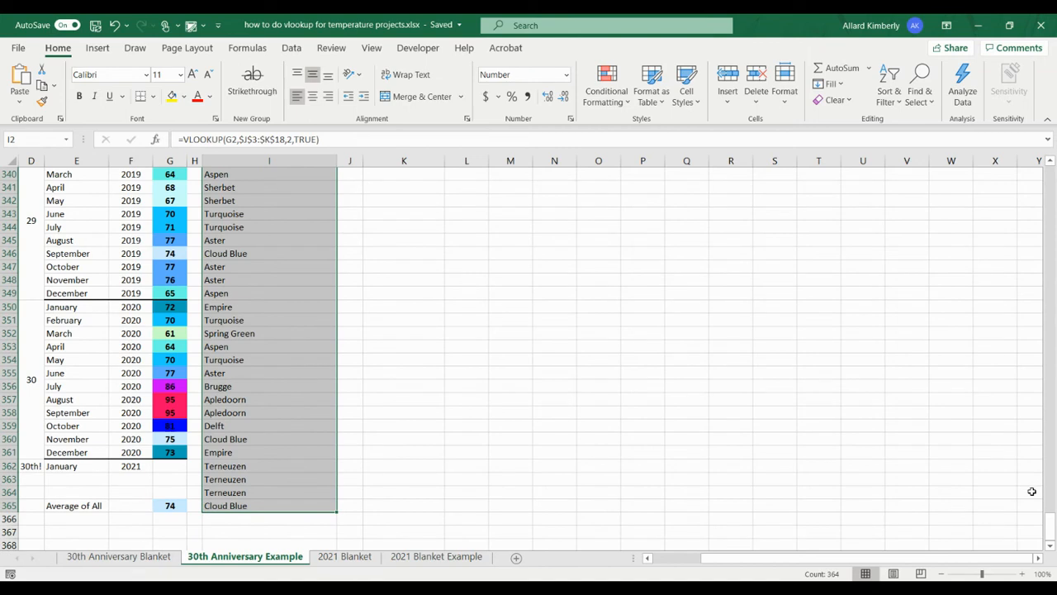
{"action": "left_click_drag", "start_coordinate": [1053, 533], "coordinate": [1053, 533]}
{"action": "left_click_drag", "start_coordinate": [267, 467], "coordinate": [264, 491]}
{"action": "key", "text": "Delete"}
{"action": "key", "text": "BackSpace"}
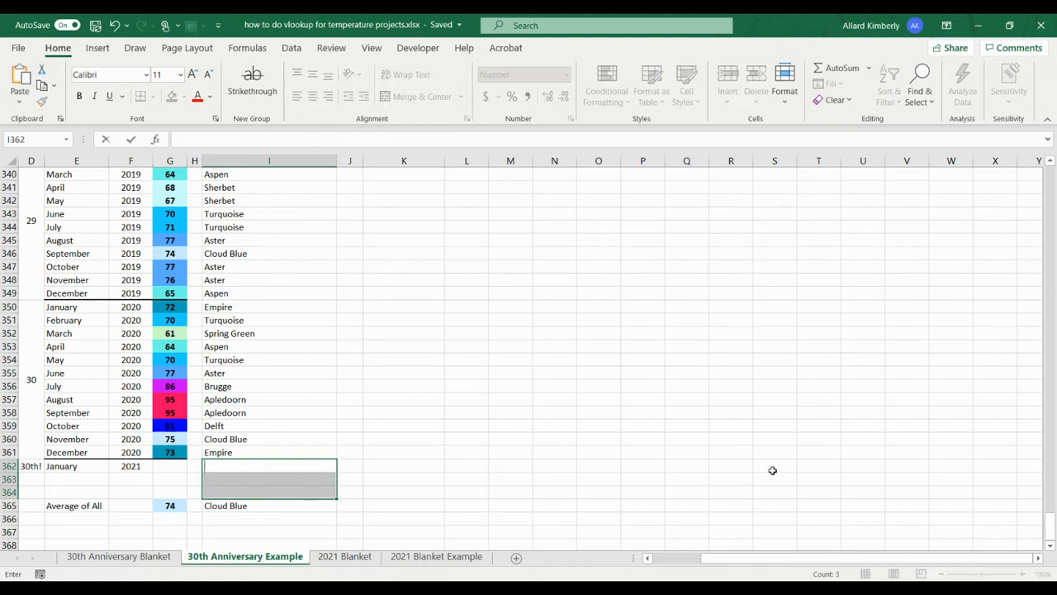
{"action": "left_click_drag", "start_coordinate": [1049, 531], "coordinate": [1049, 173]}
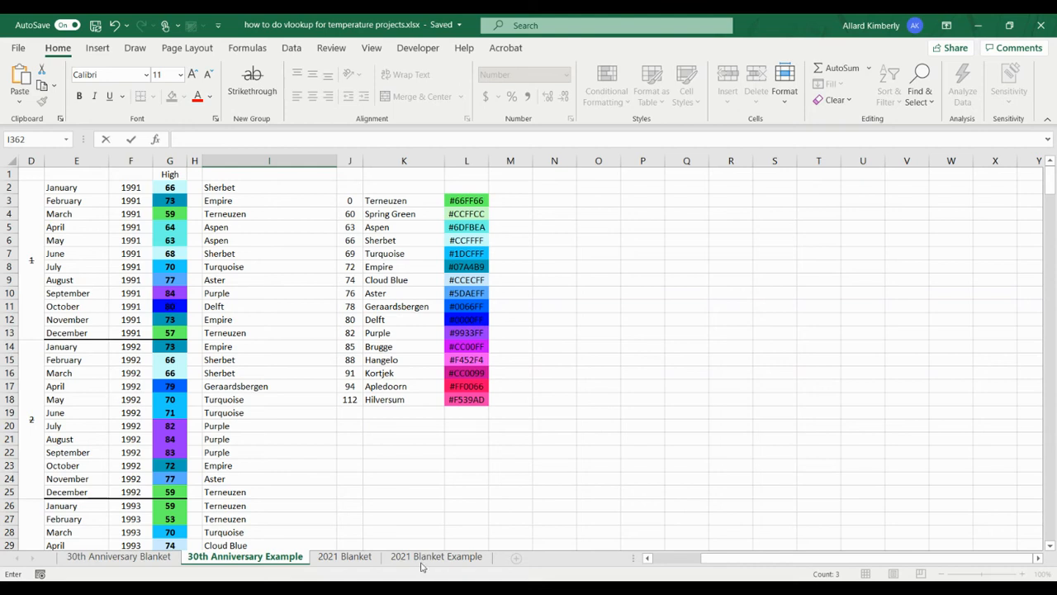
On the 2021 Blanket sheet, test the lookup by entering a high of 85 for March 6, 2021, and clear the entry.
{"action": "left_click", "coordinate": [339, 557]}
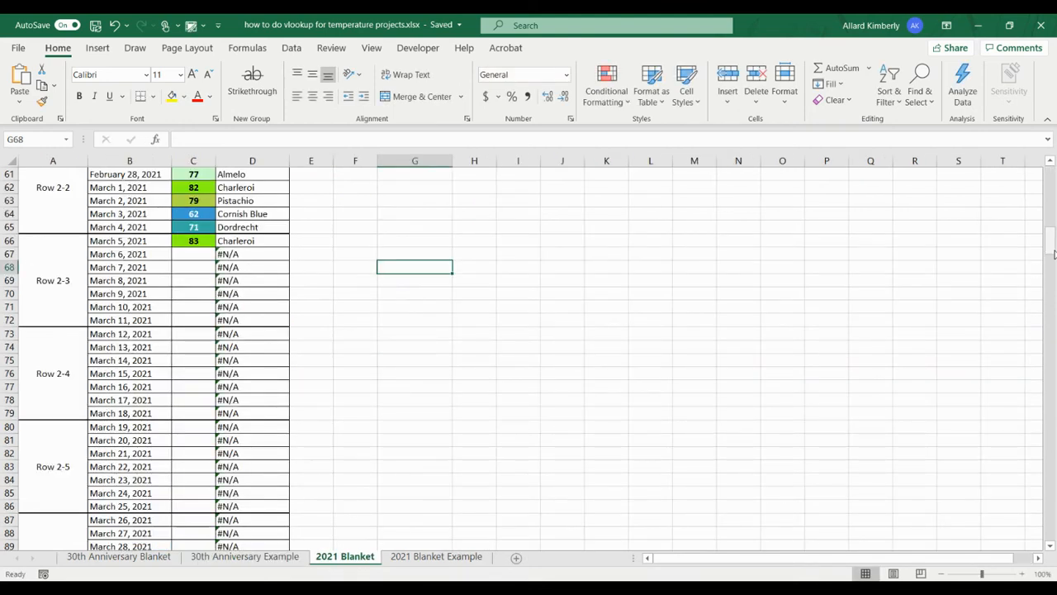
{"action": "left_click_drag", "start_coordinate": [1049, 241], "coordinate": [1050, 174]}
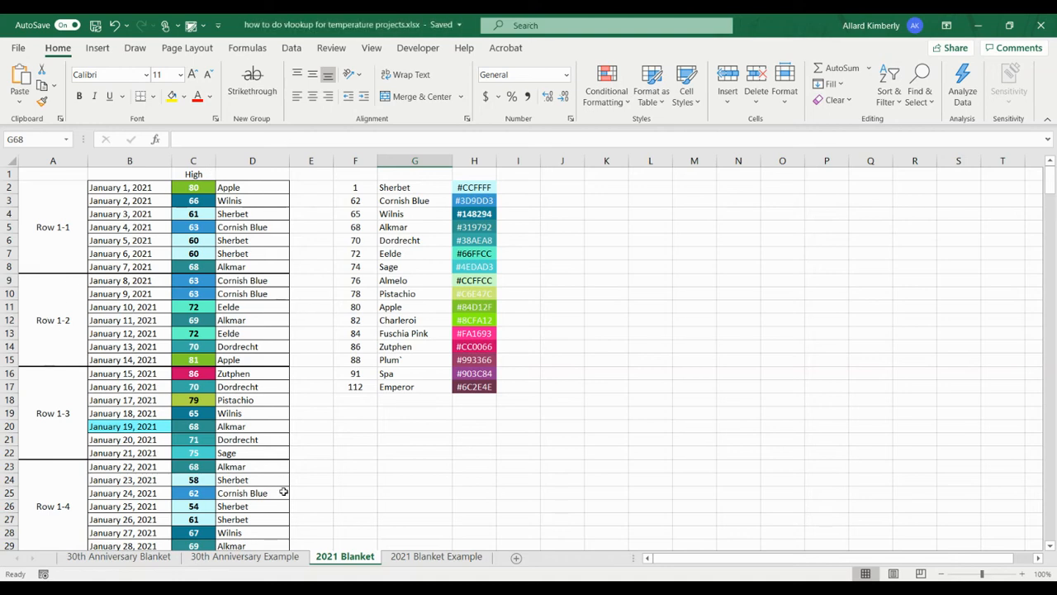
{"action": "scroll", "coordinate": [283, 492], "scroll_direction": "down", "scroll_amount": 20}
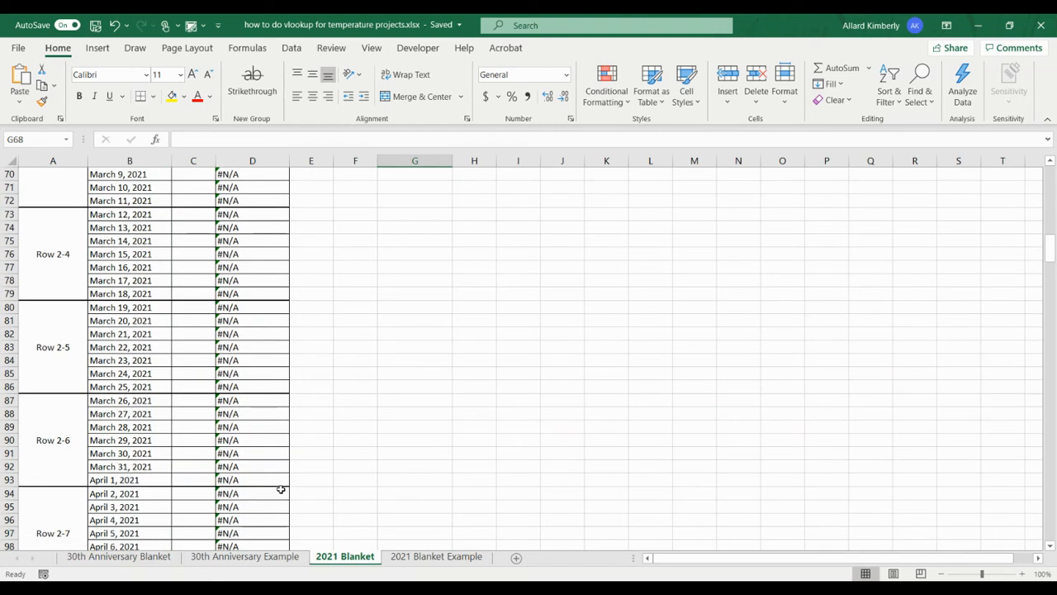
{"action": "scroll", "coordinate": [281, 490], "scroll_direction": "up", "scroll_amount": 3}
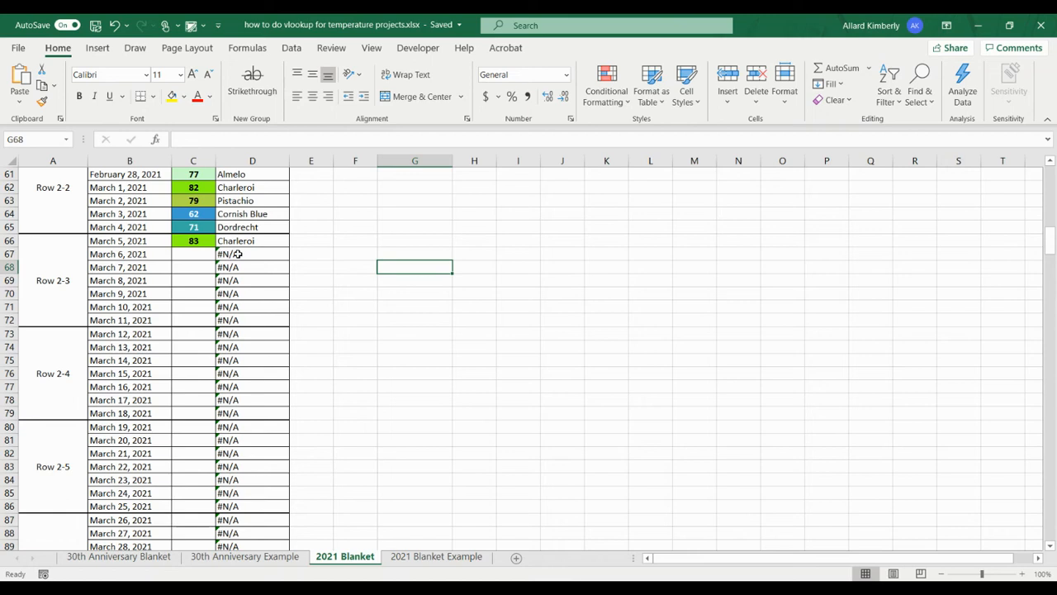
{"action": "left_click", "coordinate": [191, 254]}
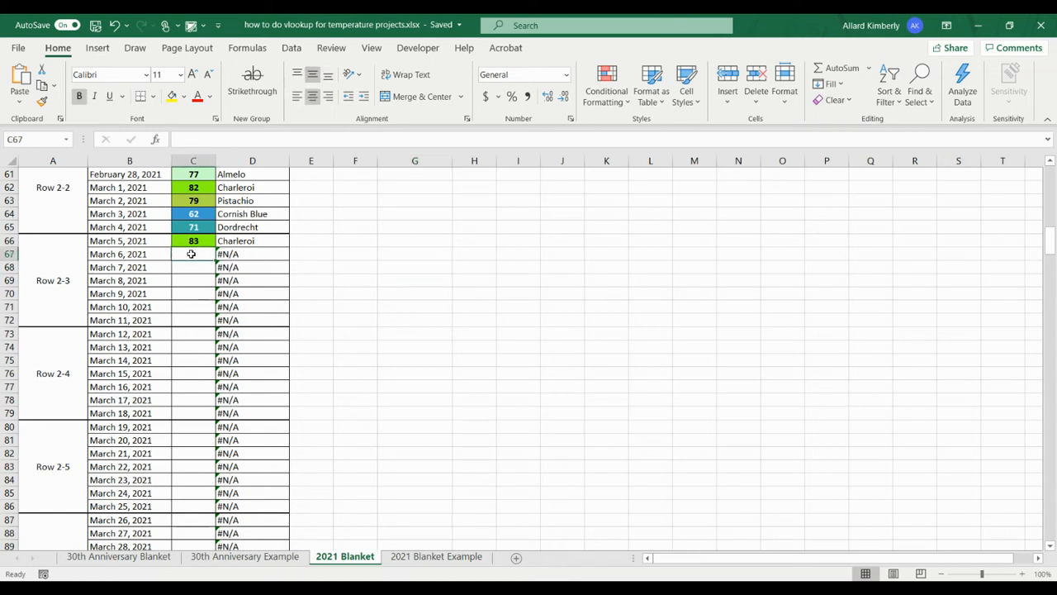
{"action": "type", "text": "85"}
{"action": "key", "text": "Return"}
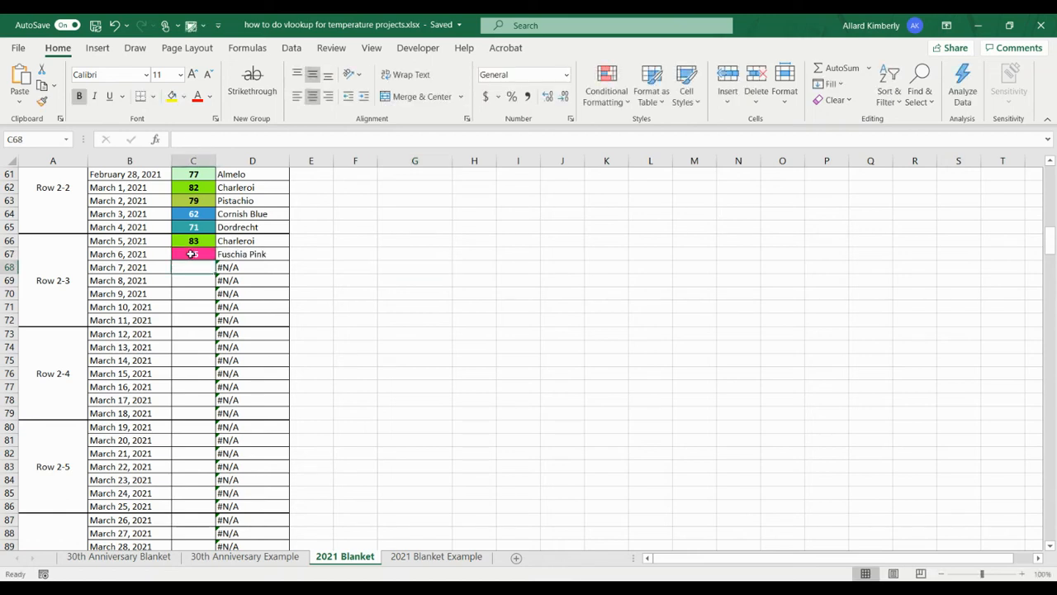
{"action": "left_click", "coordinate": [204, 254]}
{"action": "key", "text": "Delete"}
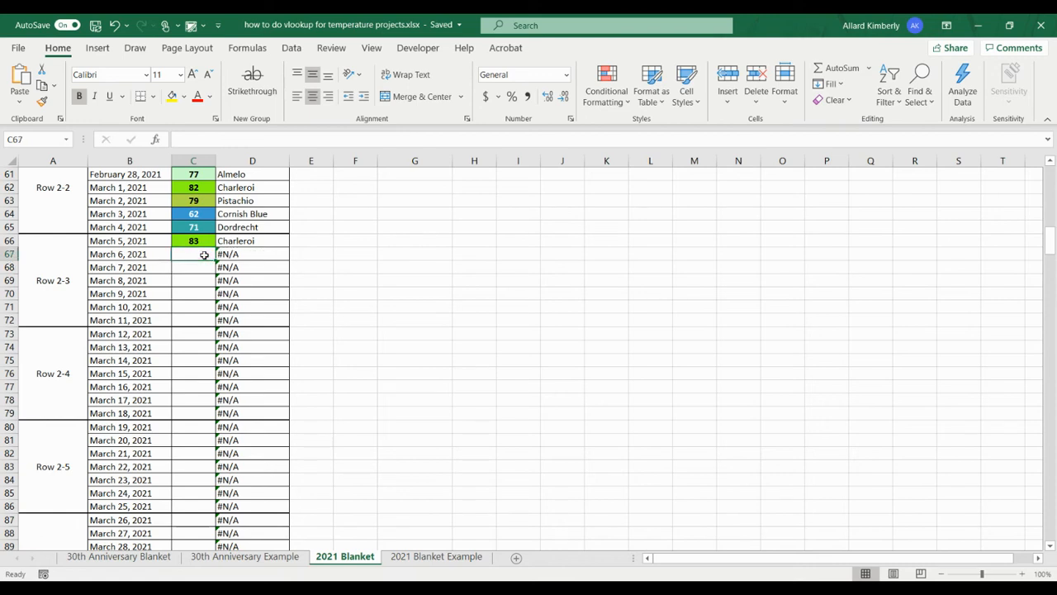
On the 2021 Blanket Example sheet, start a VLOOKUP formula in E2 with C2 as the lookup value.
{"action": "left_click", "coordinate": [436, 556]}
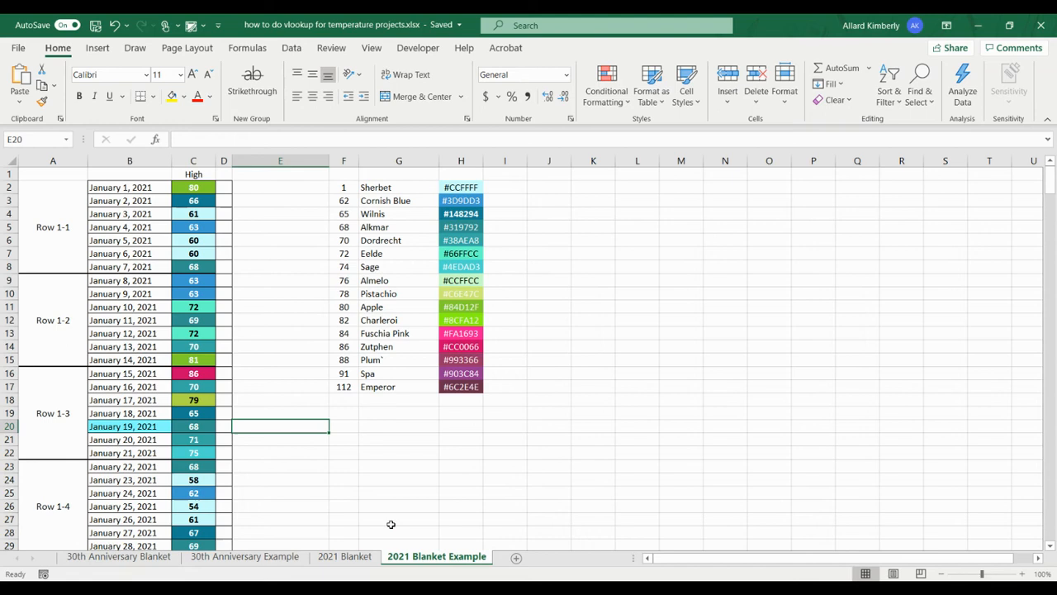
{"action": "left_click", "coordinate": [264, 188]}
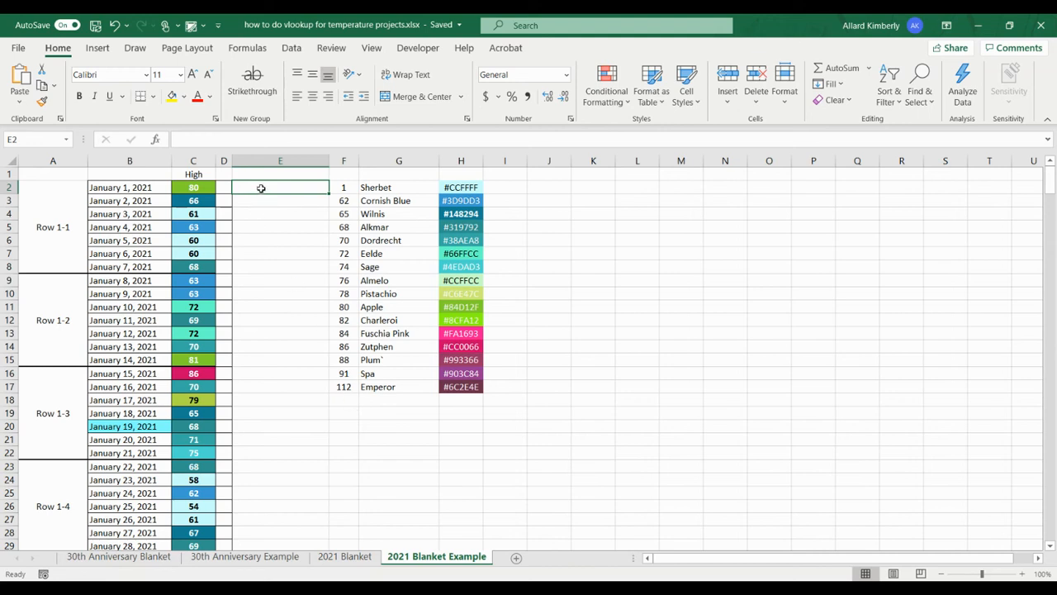
{"action": "type", "text": "=v"}
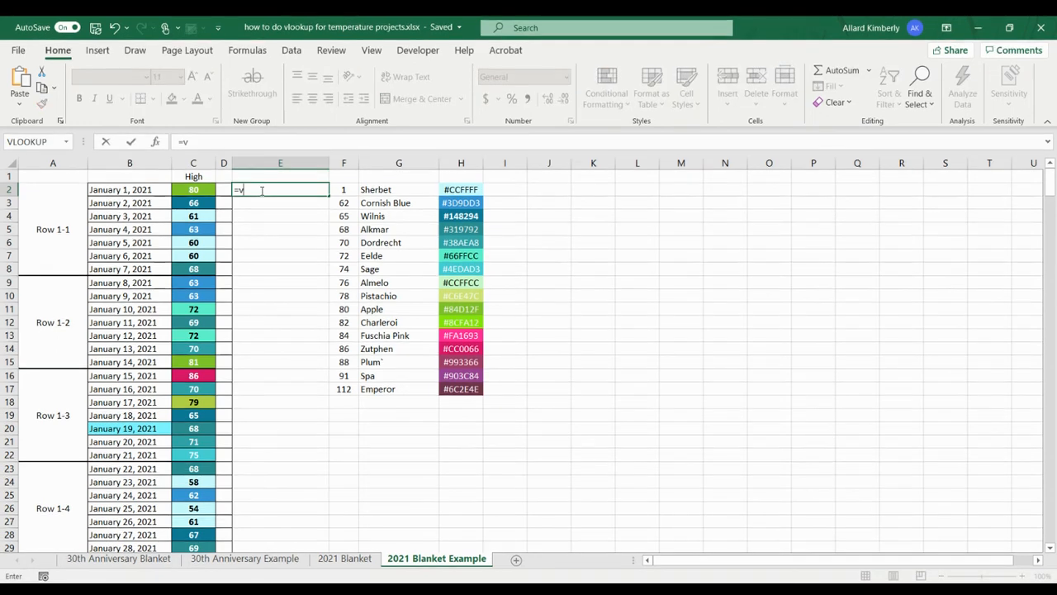
{"action": "type", "text": "l"}
{"action": "key", "text": "Tab"}
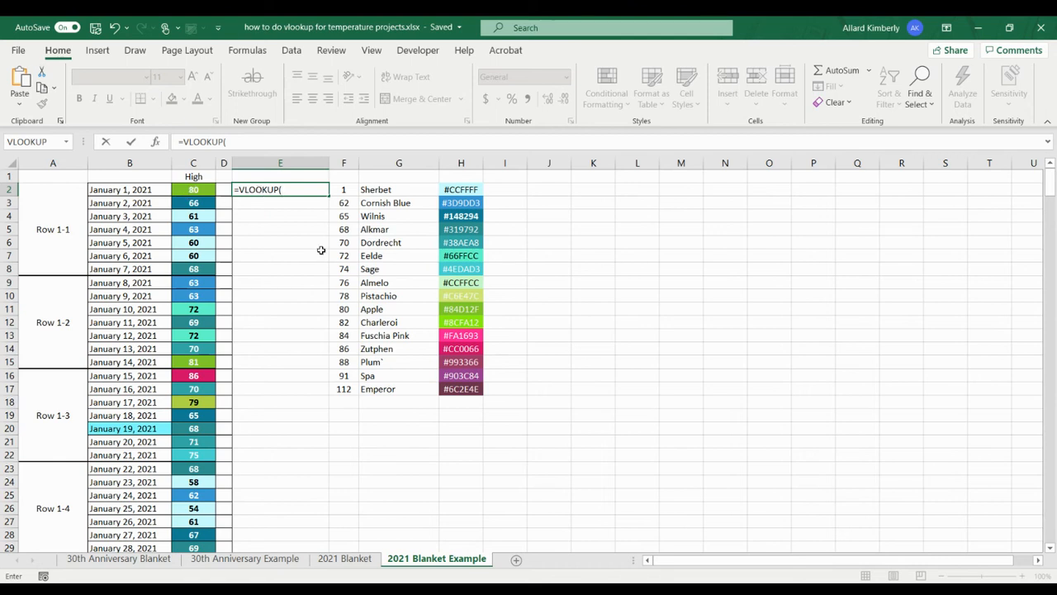
{"action": "left_click", "coordinate": [200, 189]}
{"action": "type", "text": ","}
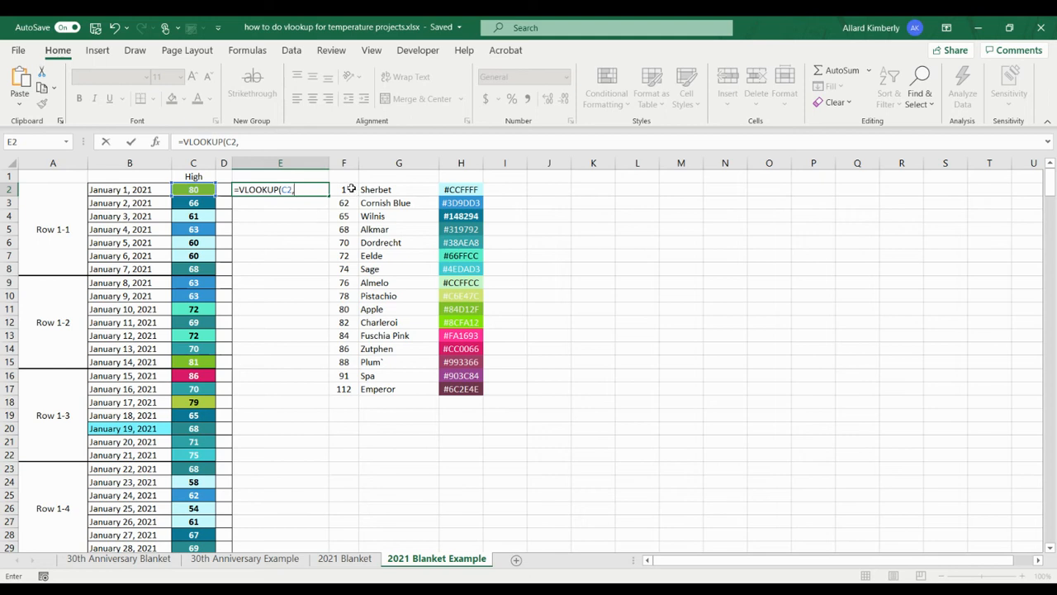
Complete the E2 formula with the absolute table range $F$2:$G$17, column index 2 and TRUE for approximate match.
{"action": "left_click_drag", "start_coordinate": [349, 189], "coordinate": [399, 390]}
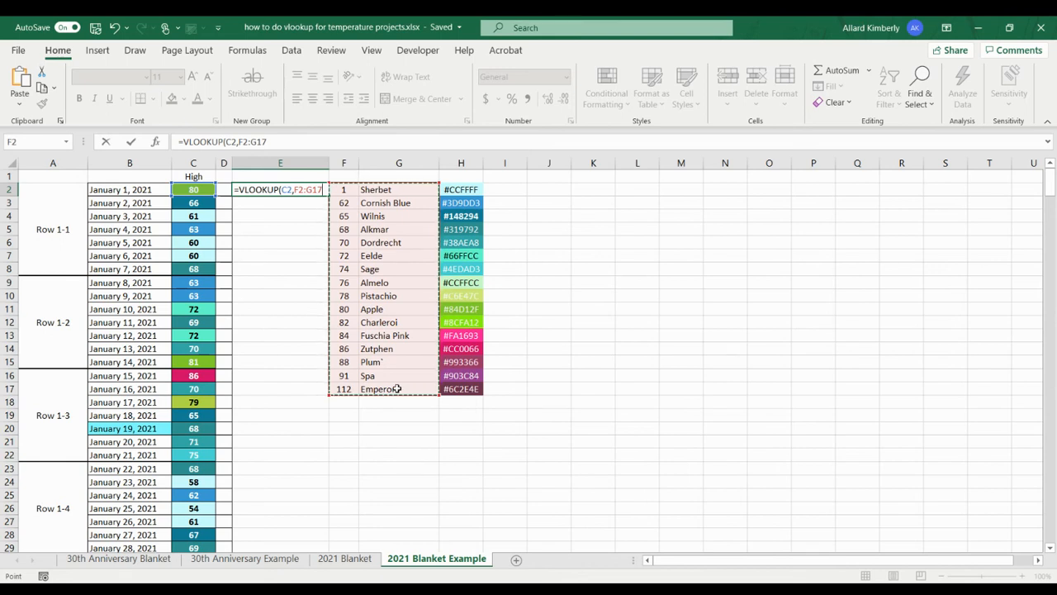
{"action": "key", "text": "F4"}
{"action": "type", "text": ","}
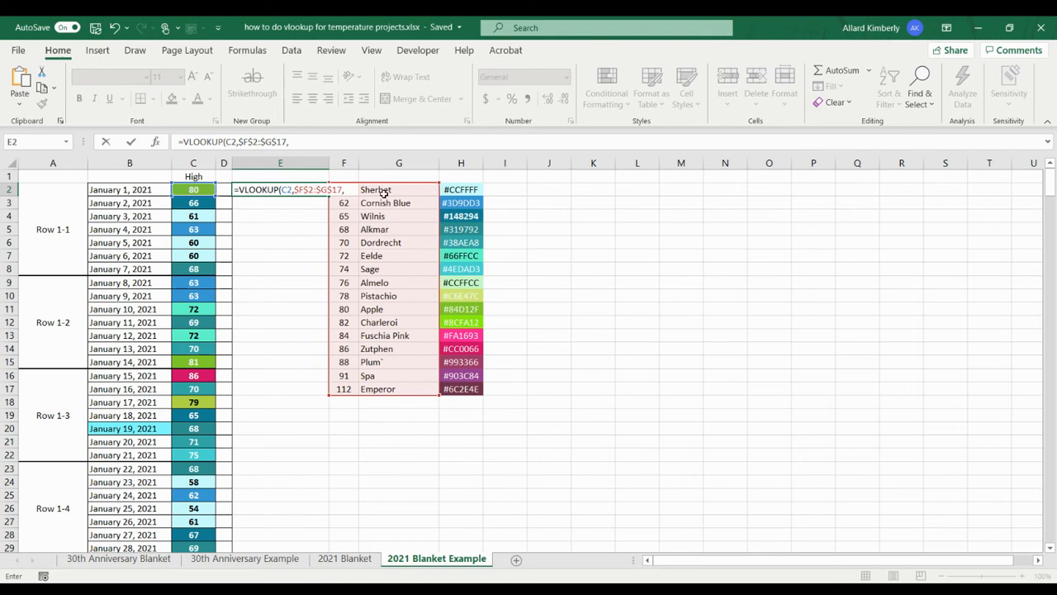
{"action": "type", "text": ",tr"}
{"action": "key", "text": "Tab"}
{"action": "type", "text": ")"}
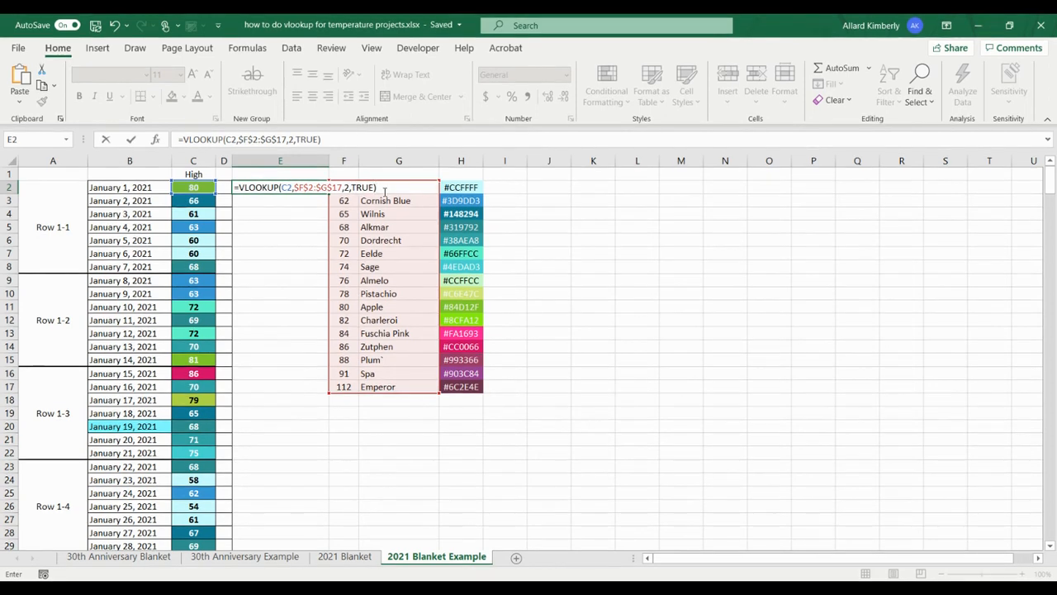
{"action": "key", "text": "Return"}
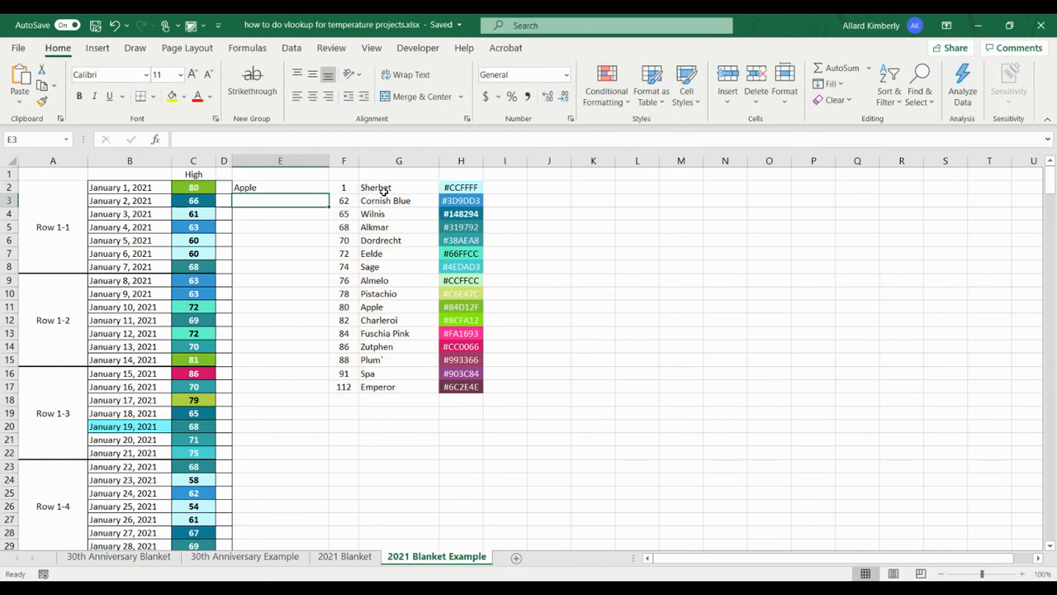
Fill the VLOOKUP formula from E2 down through E28.
{"action": "left_click", "coordinate": [275, 186]}
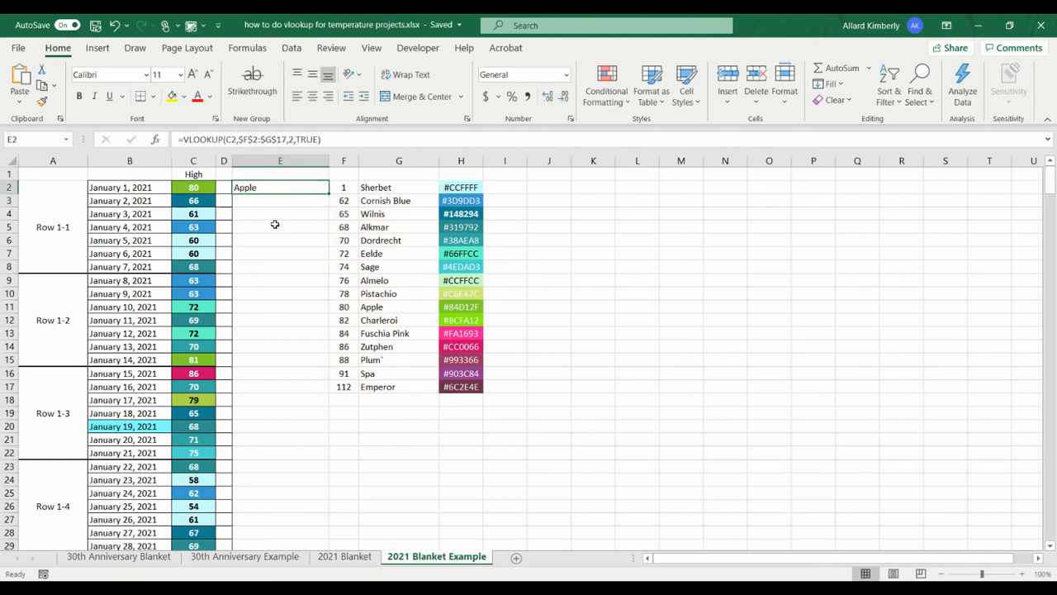
{"action": "left_click_drag", "start_coordinate": [329, 192], "coordinate": [314, 535]}
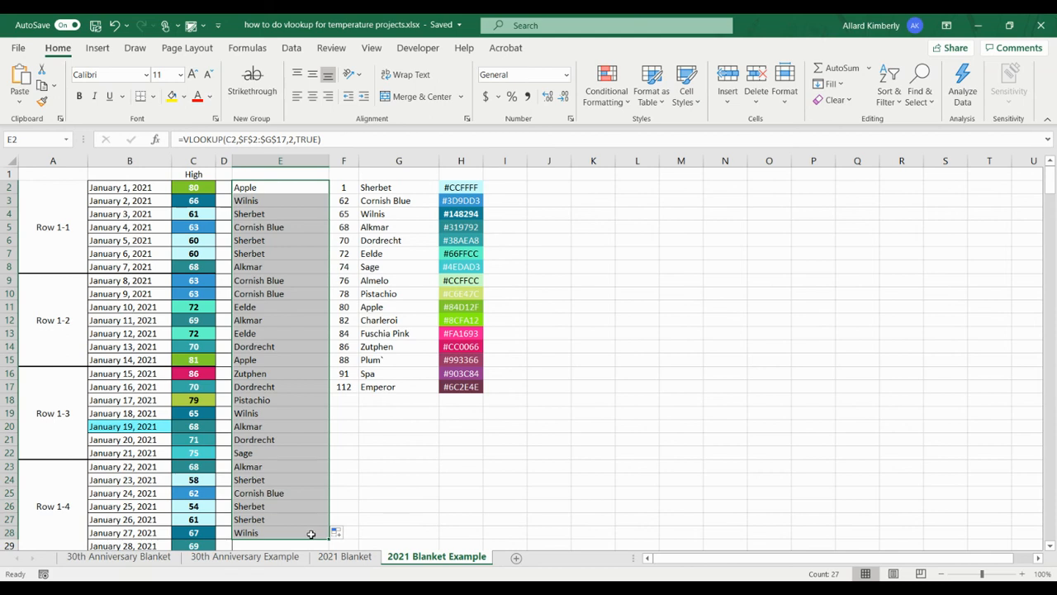
Start a second VLOOKUP formula in E30 with C30 as the lookup value.
{"action": "scroll", "coordinate": [311, 534], "scroll_direction": "down", "scroll_amount": 6}
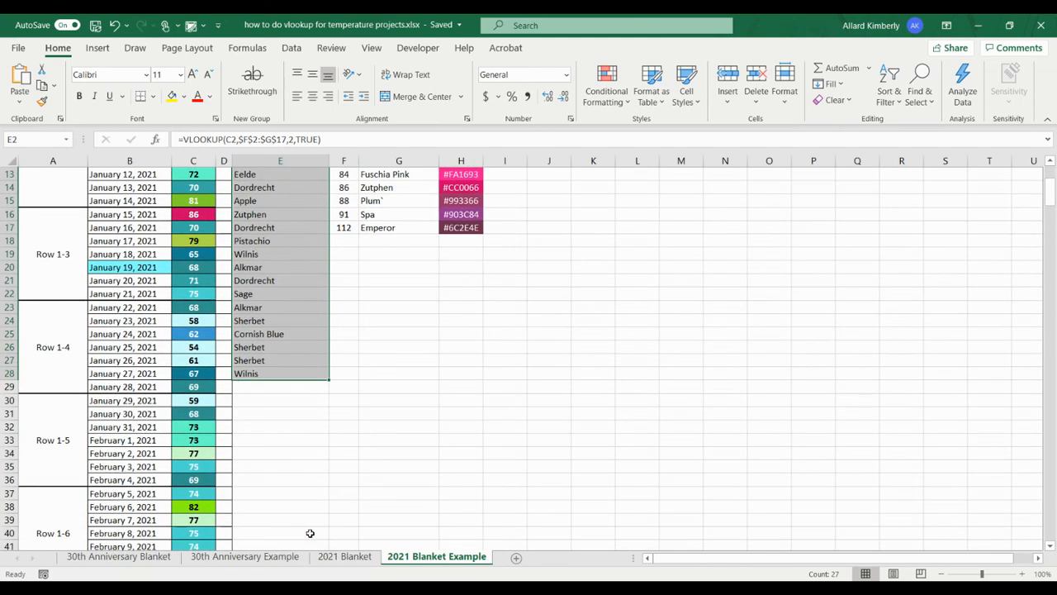
{"action": "left_click", "coordinate": [275, 320]}
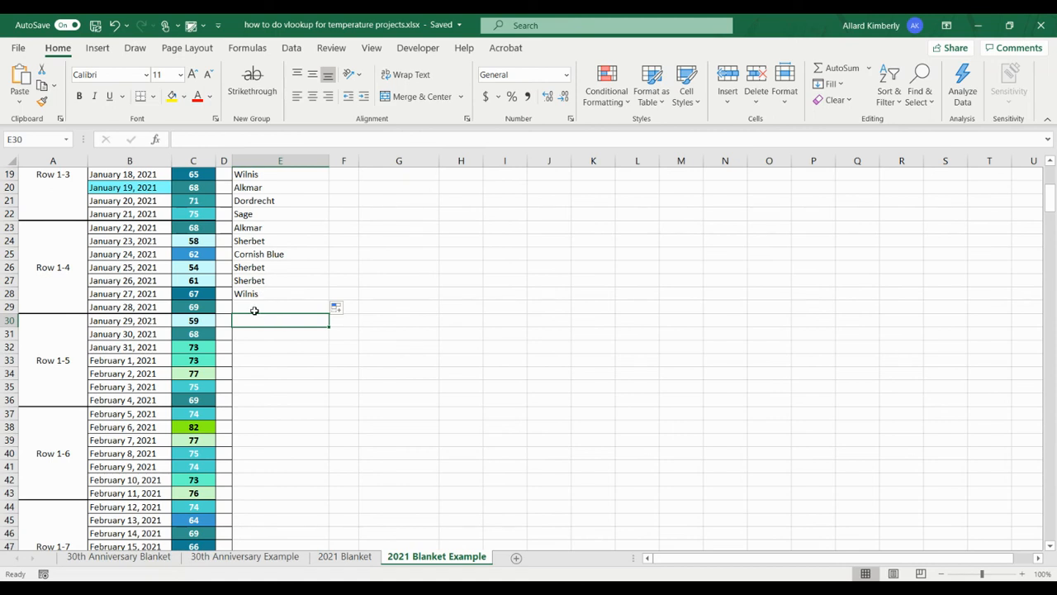
{"action": "type", "text": "=v"}
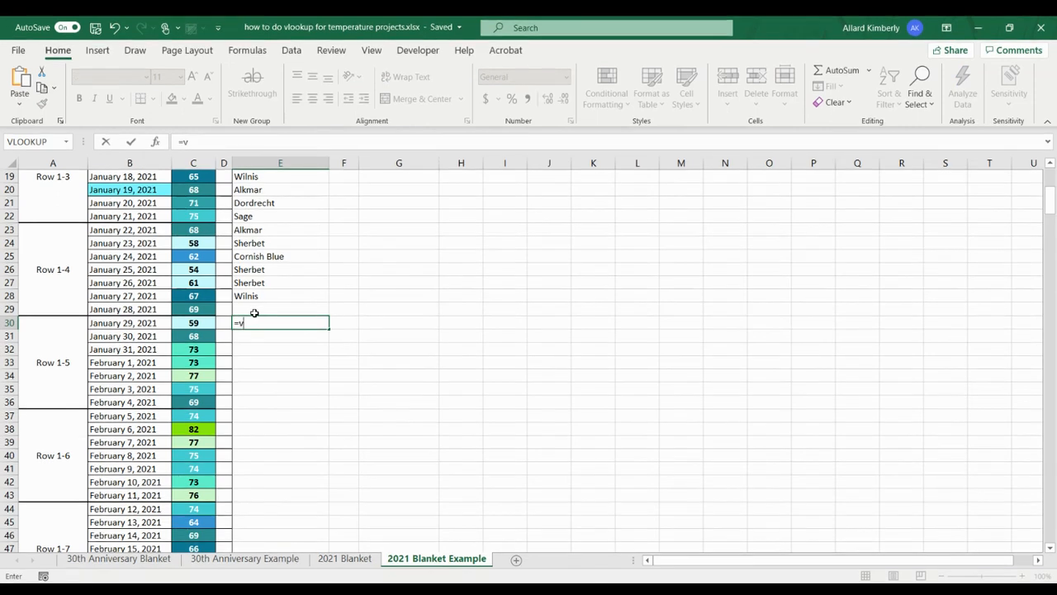
{"action": "type", "text": "l"}
{"action": "key", "text": "Tab"}
{"action": "left_click", "coordinate": [208, 323]}
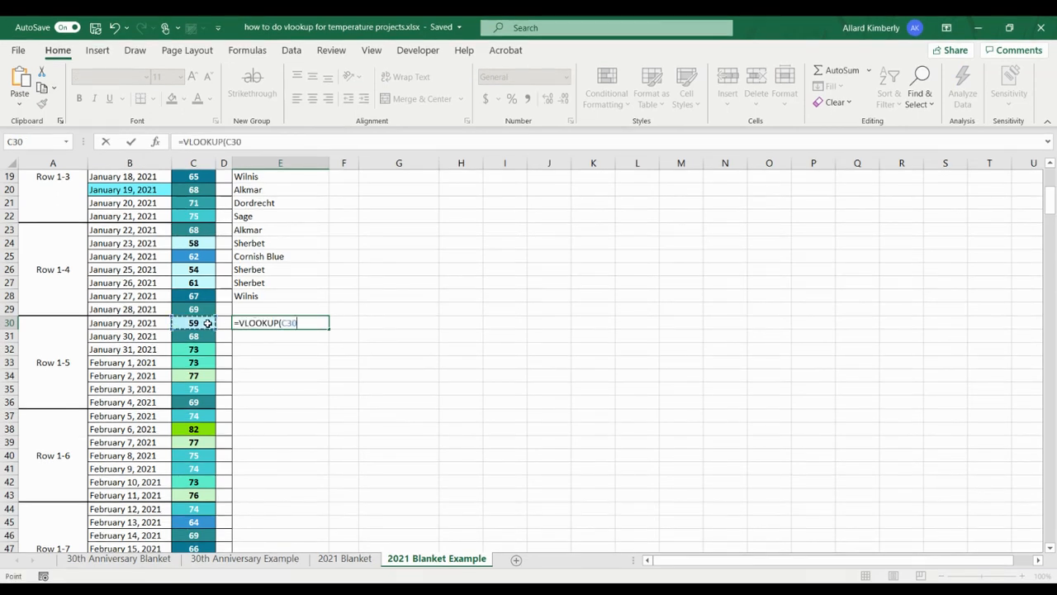
{"action": "type", "text": ","}
Complete the E30 formula with the relative table range F2:G17, column index 2 and TRUE for approximate match.
{"action": "scroll", "coordinate": [438, 293], "scroll_direction": "up", "scroll_amount": 5}
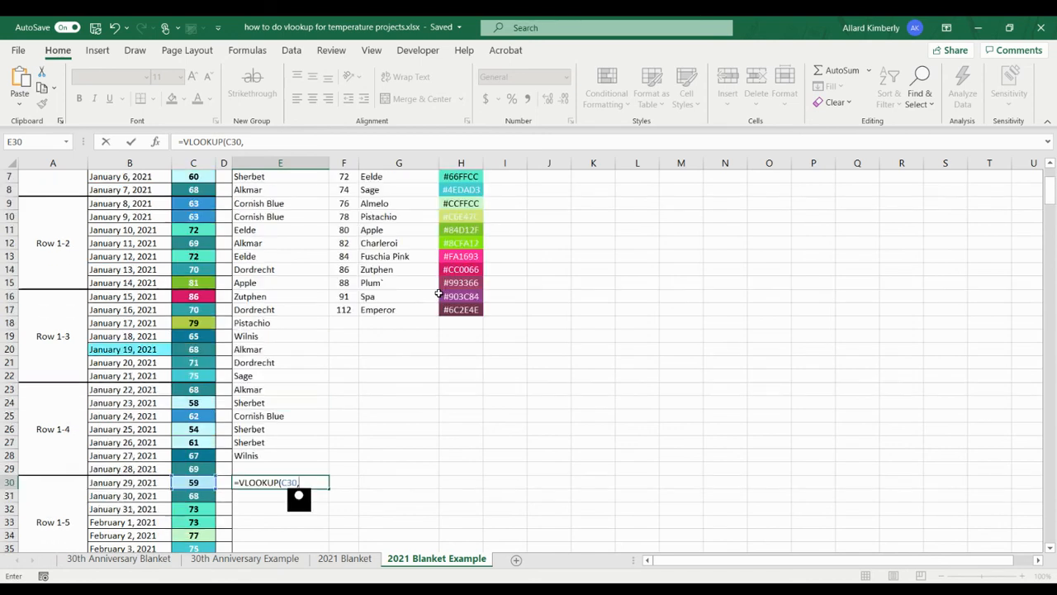
{"action": "scroll", "coordinate": [438, 293], "scroll_direction": "up", "scroll_amount": 1}
{"action": "left_click_drag", "start_coordinate": [344, 190], "coordinate": [405, 391]}
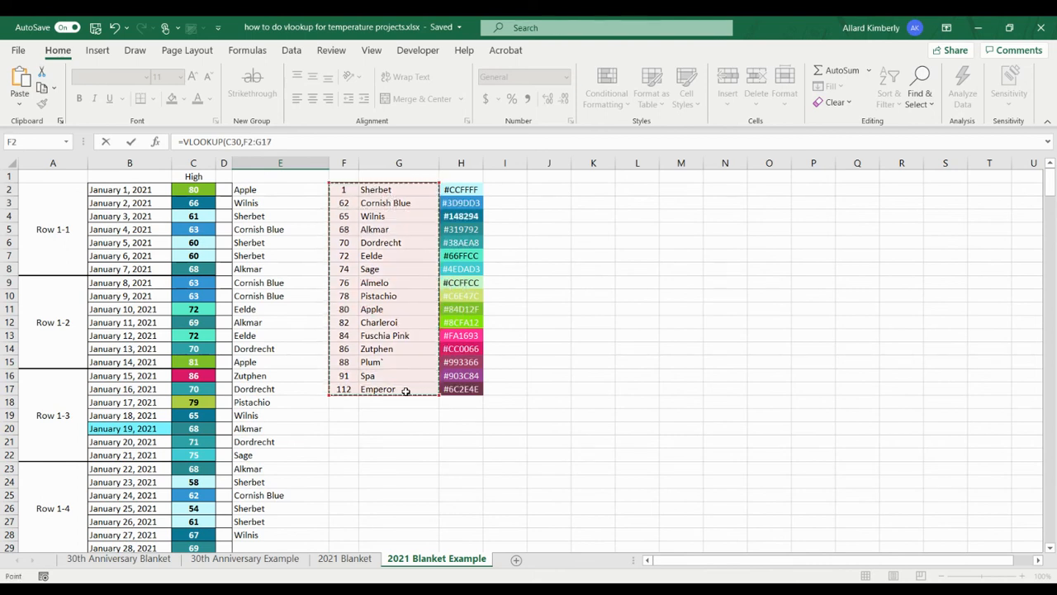
{"action": "type", "text": ","}
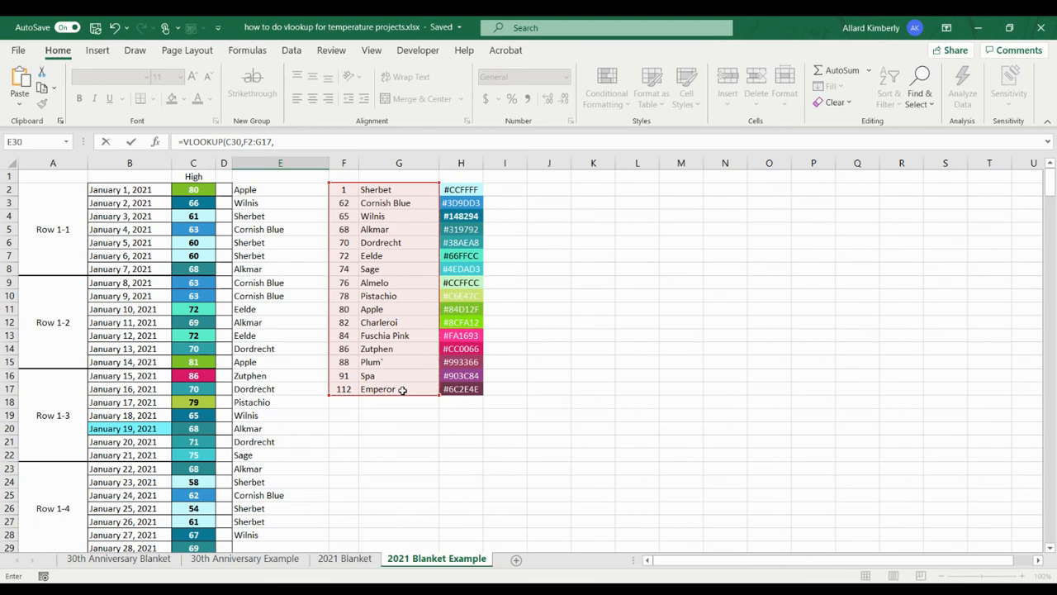
{"action": "scroll", "coordinate": [402, 387], "scroll_direction": "down", "scroll_amount": 2}
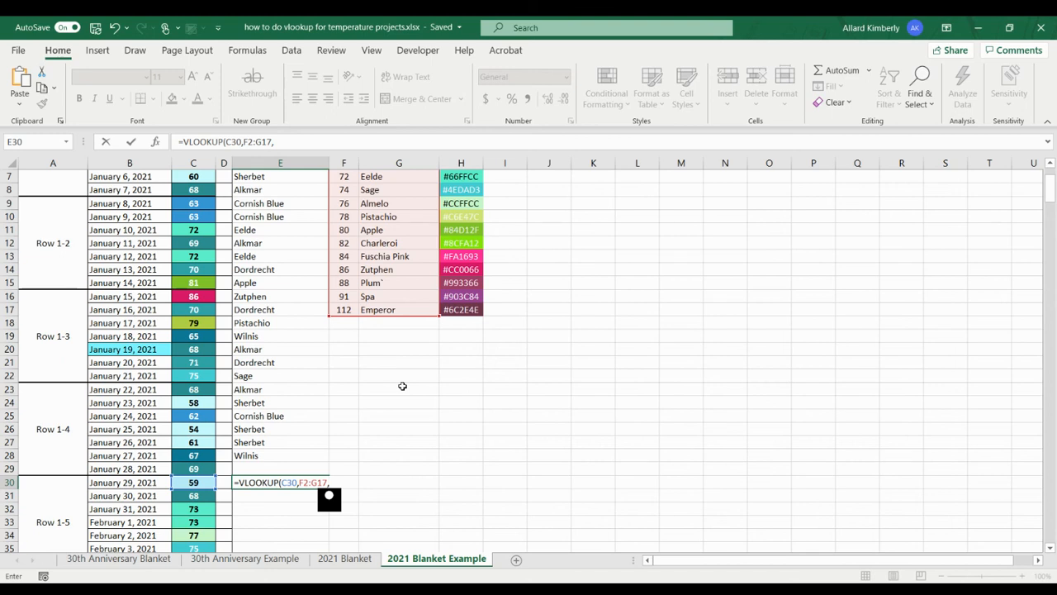
{"action": "type", "text": "2,tr"}
{"action": "key", "text": "Tab"}
{"action": "type", "text": ")"}
{"action": "key", "text": "Return"}
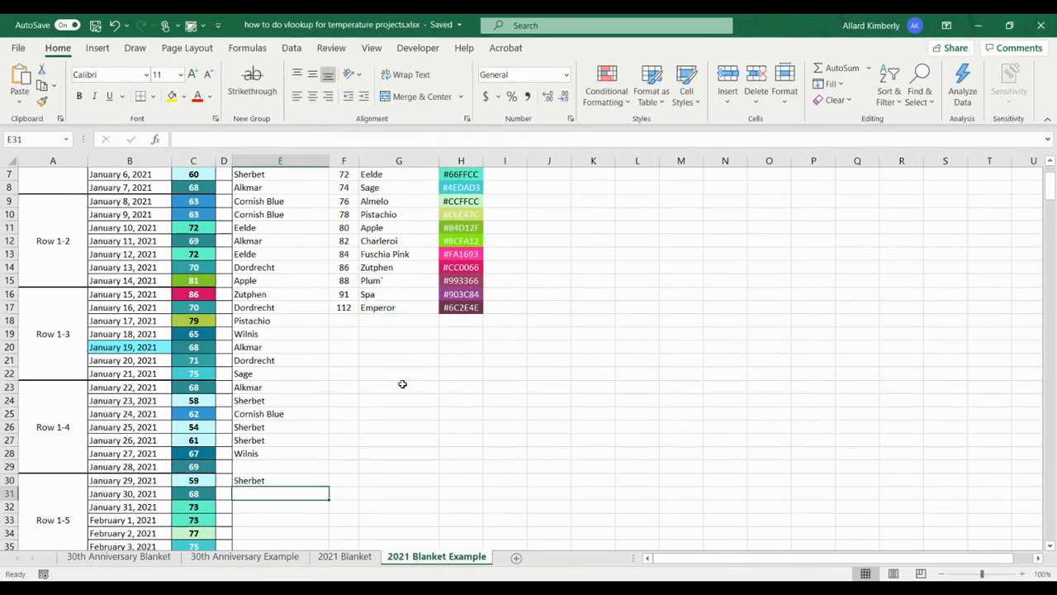
Fill the relative-range VLOOKUP formula from E30 down through E41.
{"action": "scroll", "coordinate": [400, 384], "scroll_direction": "down", "scroll_amount": 5}
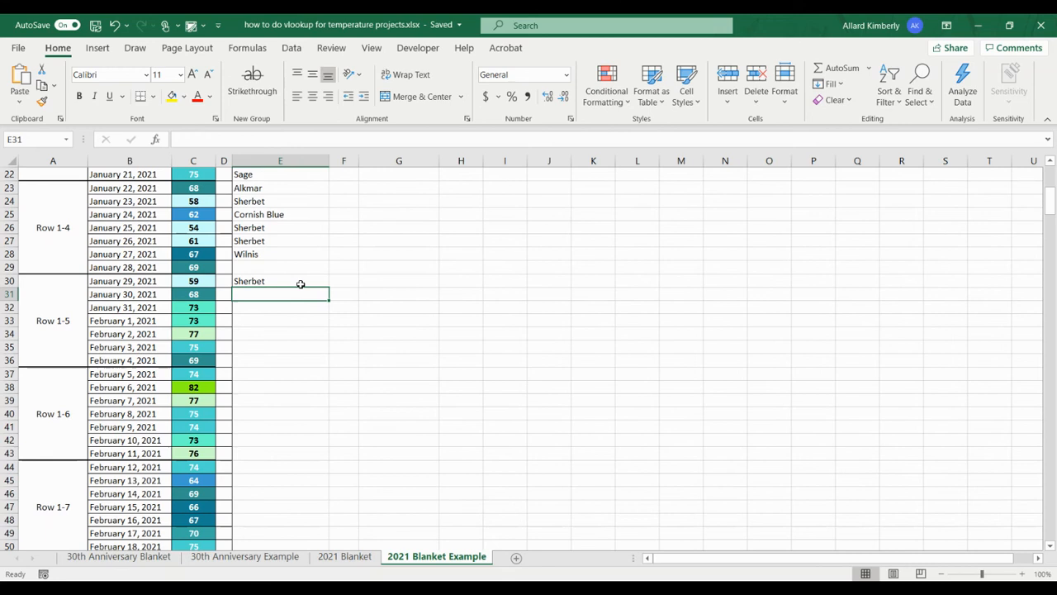
{"action": "left_click", "coordinate": [305, 282]}
{"action": "scroll", "coordinate": [435, 322], "scroll_direction": "up", "scroll_amount": 7}
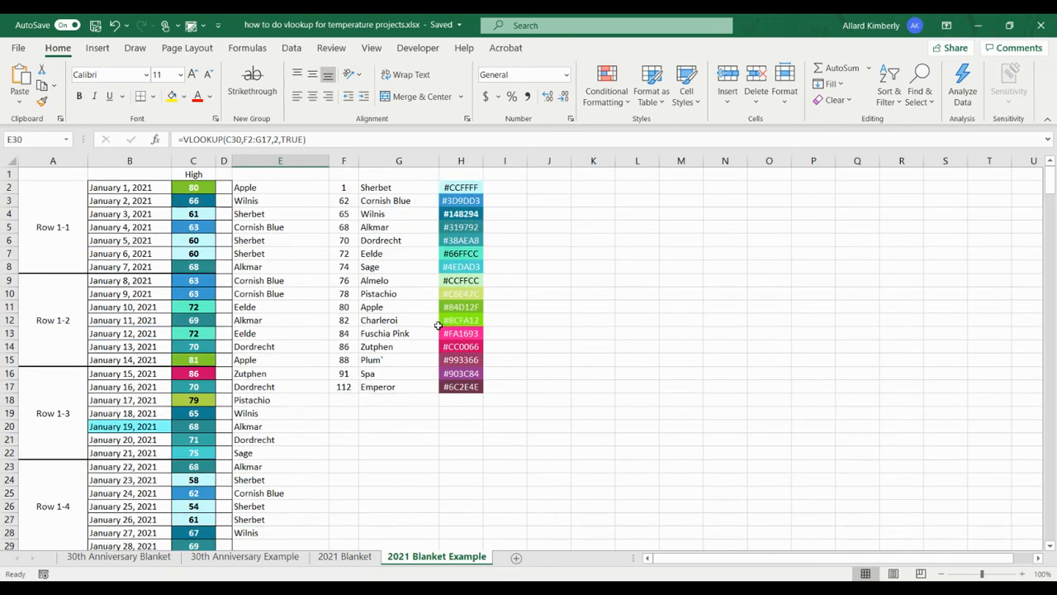
{"action": "scroll", "coordinate": [437, 327], "scroll_direction": "down", "scroll_amount": 5}
{"action": "scroll", "coordinate": [437, 327], "scroll_direction": "down", "scroll_amount": 1}
{"action": "left_click_drag", "start_coordinate": [327, 324], "coordinate": [309, 474]}
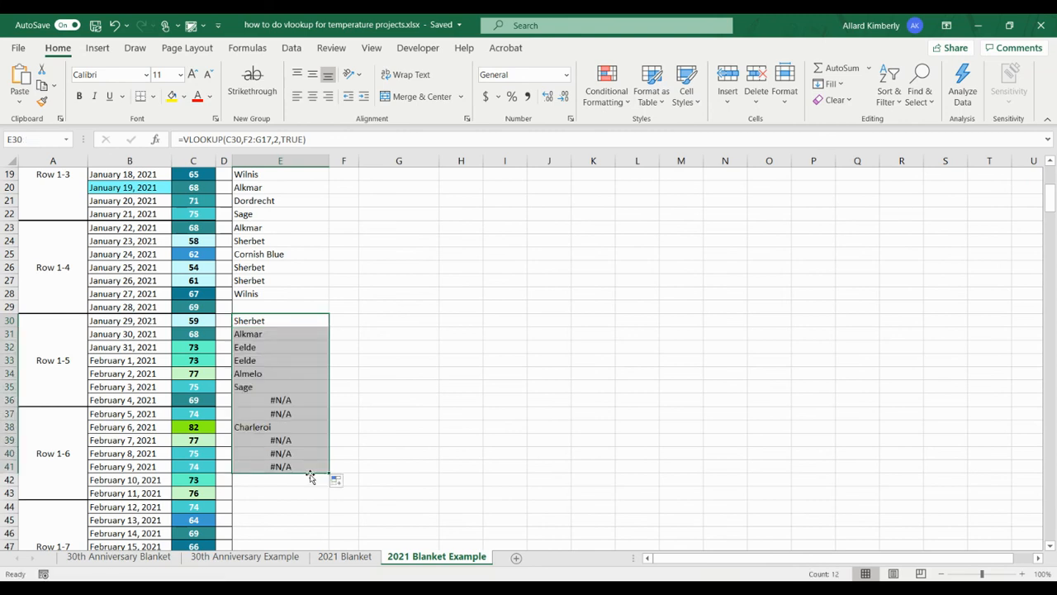
Examine the formulas in E36, E37 and E39, comparing the table range referenced in E39 with the color table.
{"action": "left_click", "coordinate": [289, 401]}
{"action": "left_click", "coordinate": [316, 416]}
{"action": "left_click", "coordinate": [305, 439]}
{"action": "scroll", "coordinate": [414, 342], "scroll_direction": "up", "scroll_amount": 4}
{"action": "scroll", "coordinate": [414, 342], "scroll_direction": "up", "scroll_amount": 2}
{"action": "scroll", "coordinate": [414, 342], "scroll_direction": "down", "scroll_amount": 4}
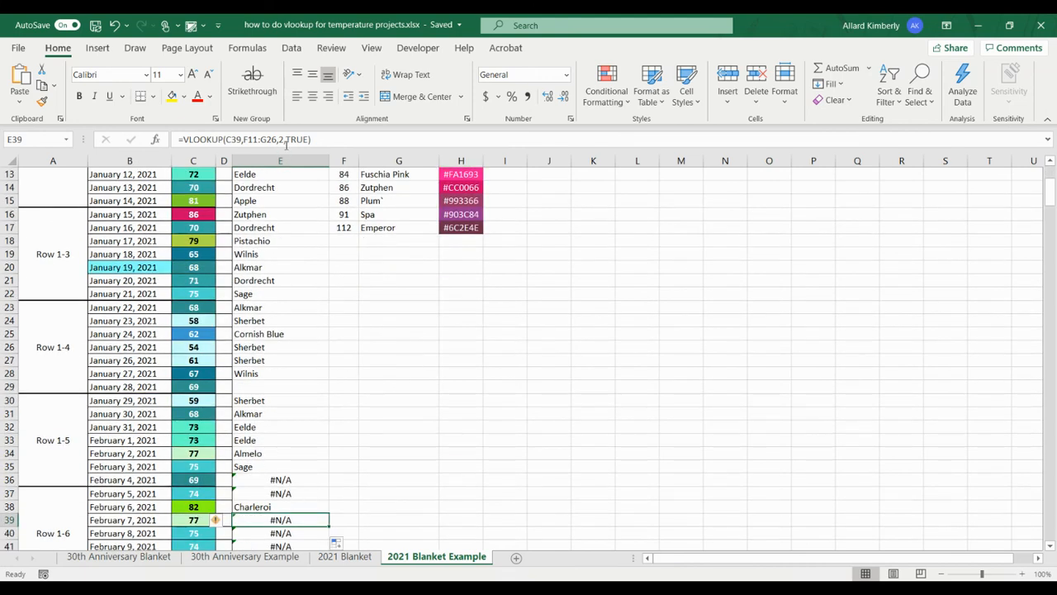
{"action": "left_click", "coordinate": [287, 141]}
{"action": "scroll", "coordinate": [413, 345], "scroll_direction": "up", "scroll_amount": 3}
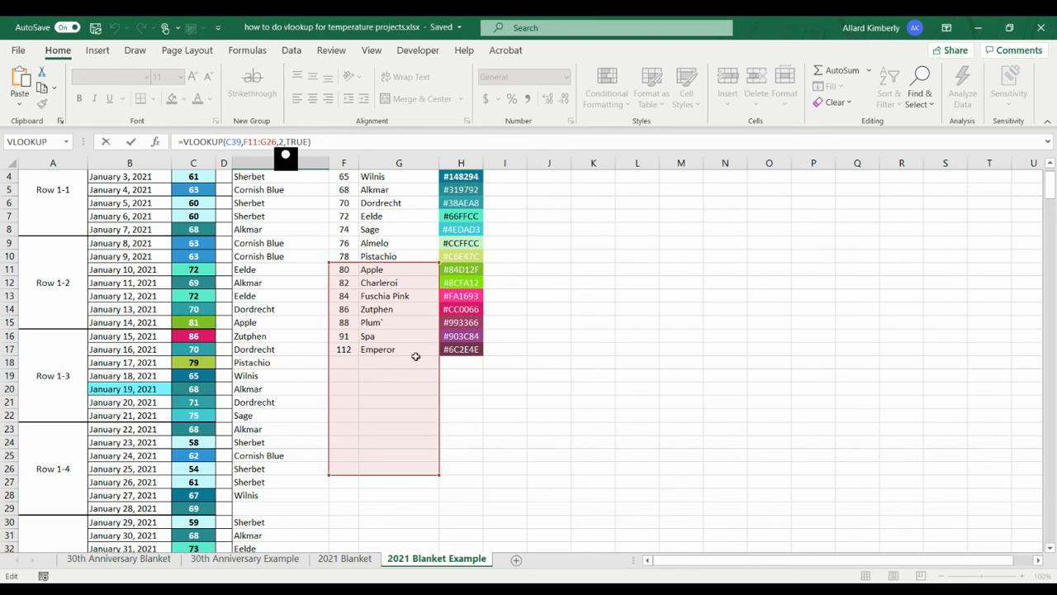
{"action": "scroll", "coordinate": [406, 314], "scroll_direction": "up", "scroll_amount": 1}
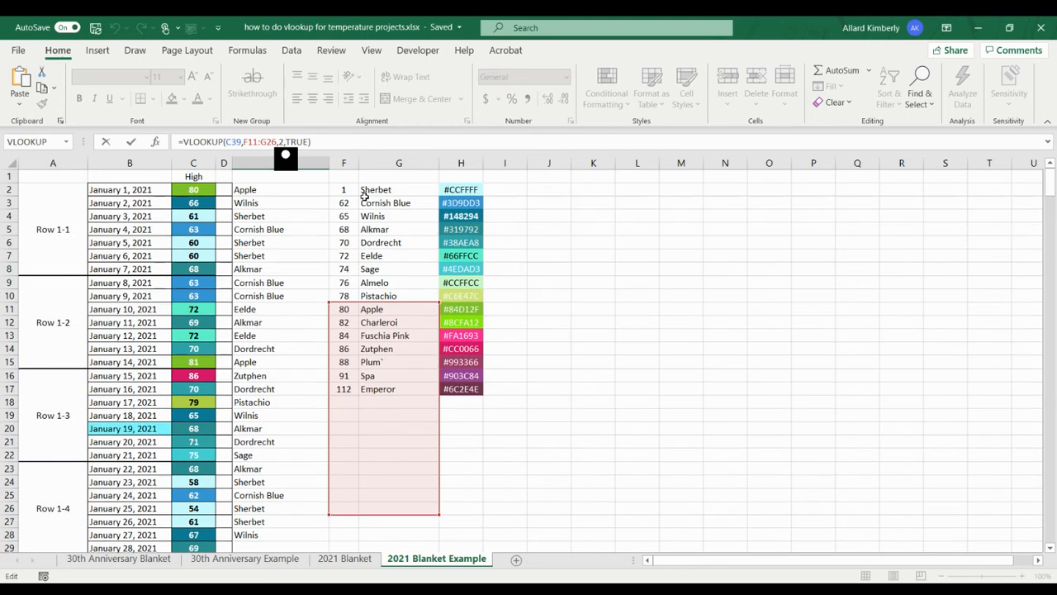
{"action": "left_click", "coordinate": [263, 271]}
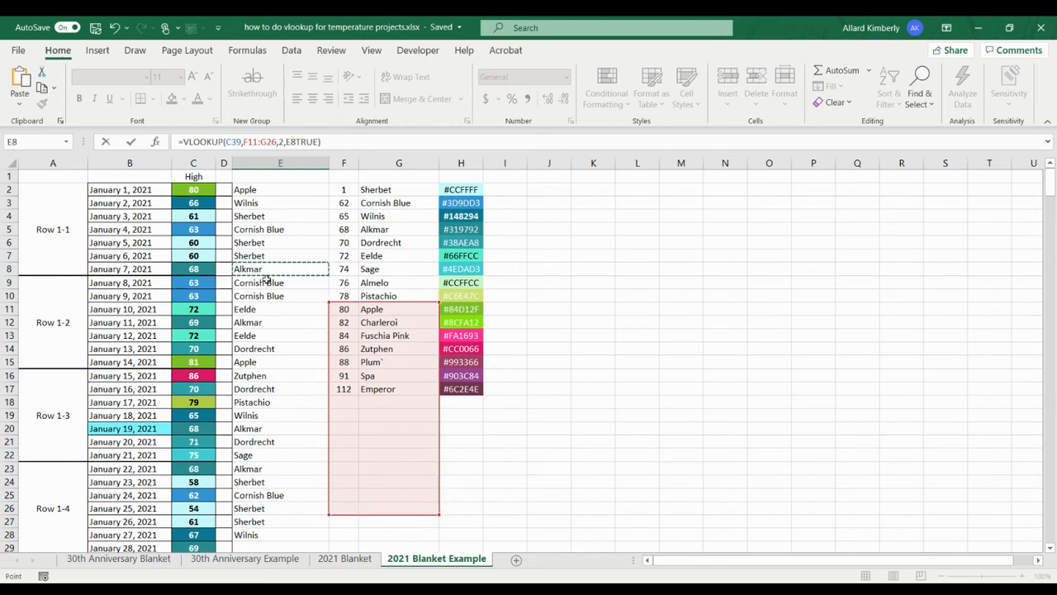
{"action": "left_click", "coordinate": [256, 284]}
{"action": "left_click", "coordinate": [319, 142]}
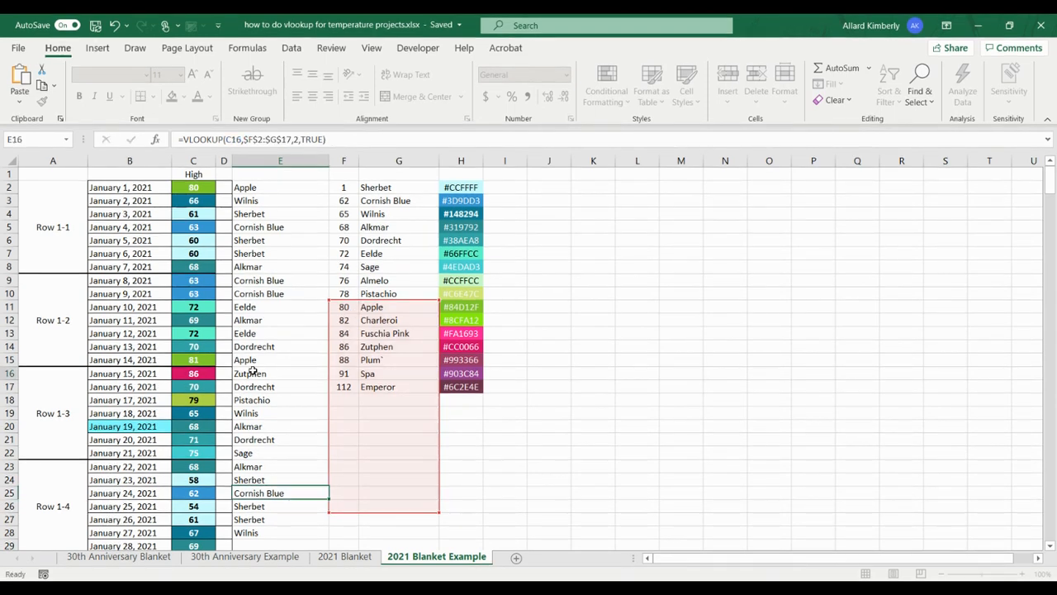
{"action": "key", "text": "Escape"}
Inspect the absolute table range referenced by the VLOOKUP formula in E16.
{"action": "left_click", "coordinate": [253, 372]}
{"action": "left_click", "coordinate": [341, 140]}
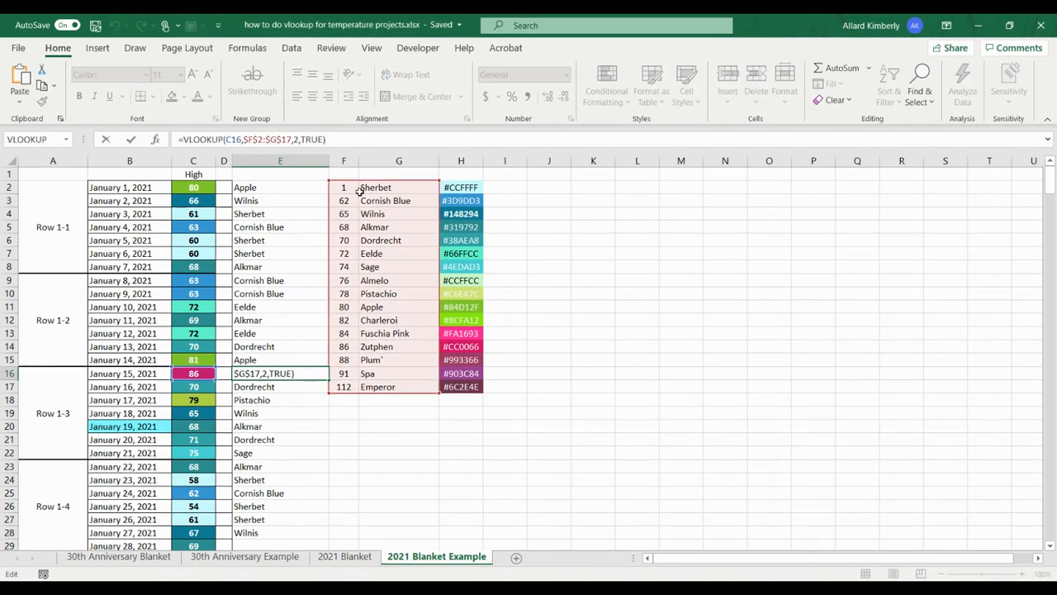
{"action": "scroll", "coordinate": [366, 498], "scroll_direction": "down", "scroll_amount": 4}
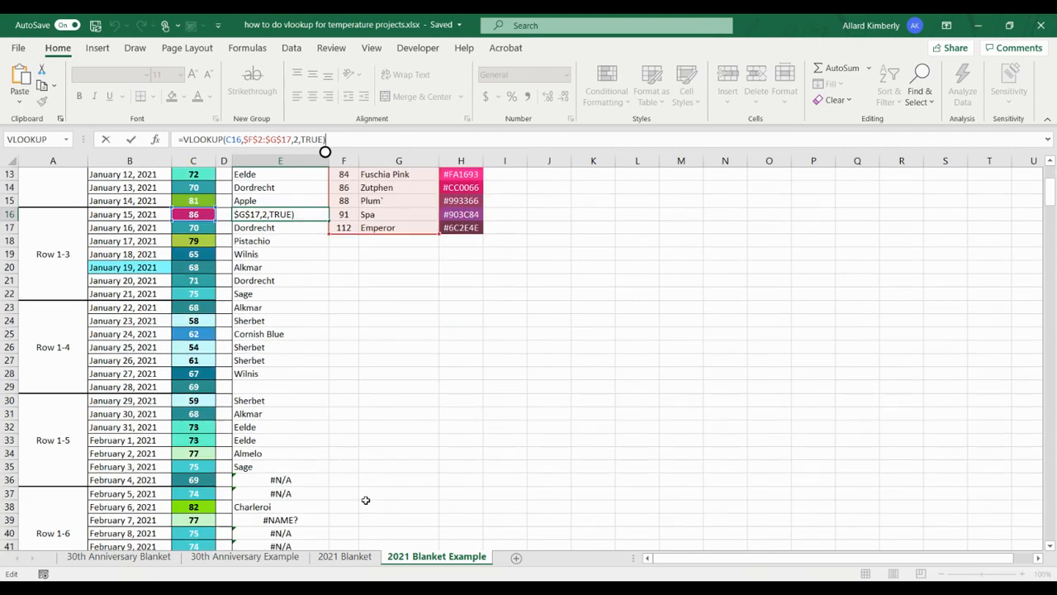
Inspect the table range referenced by E36's formula against the color table, and review the remaining temperature rows.
{"action": "left_click", "coordinate": [282, 479]}
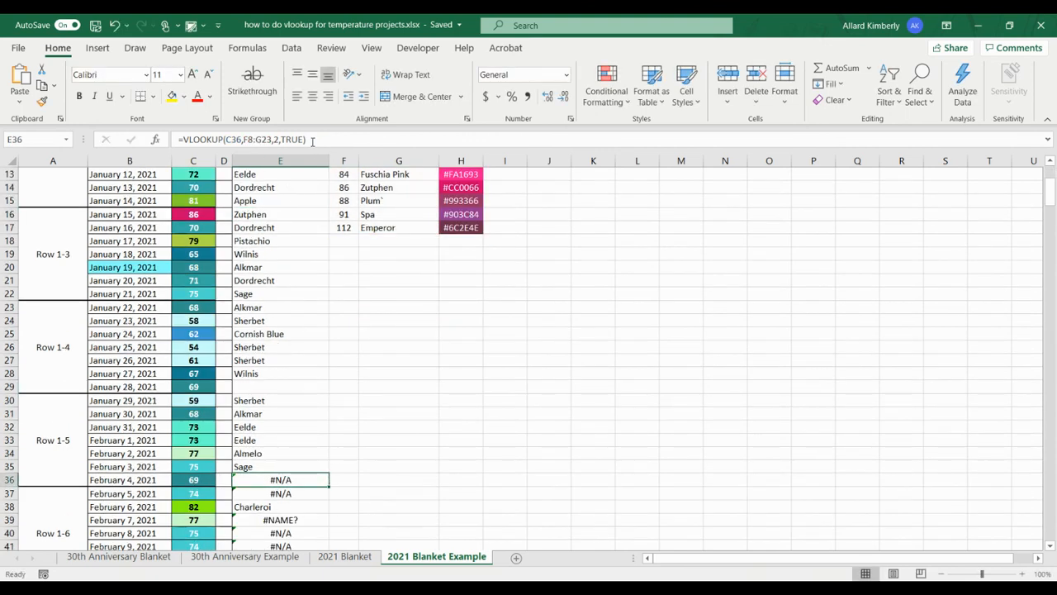
{"action": "key", "text": "F2"}
{"action": "scroll", "coordinate": [380, 314], "scroll_direction": "up", "scroll_amount": 3}
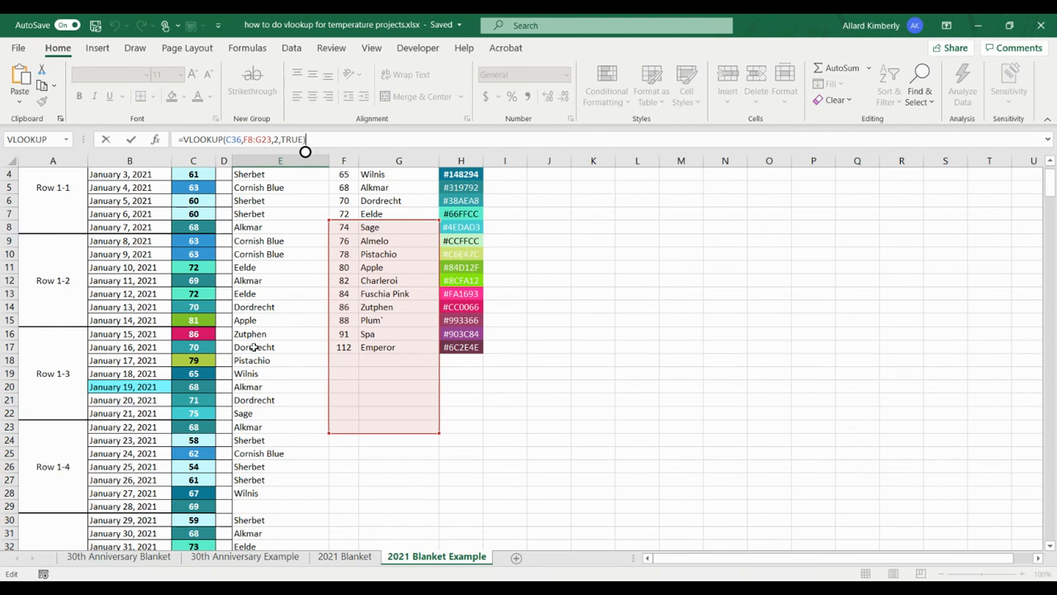
{"action": "scroll", "coordinate": [276, 439], "scroll_direction": "down", "scroll_amount": 9}
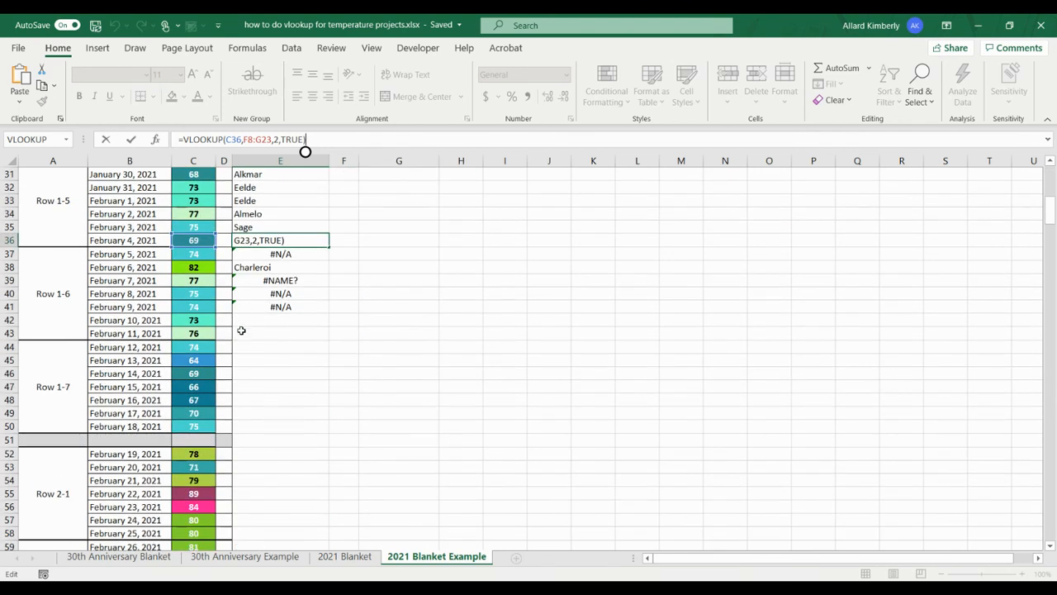
{"action": "scroll", "coordinate": [237, 450], "scroll_direction": "down", "scroll_amount": 7}
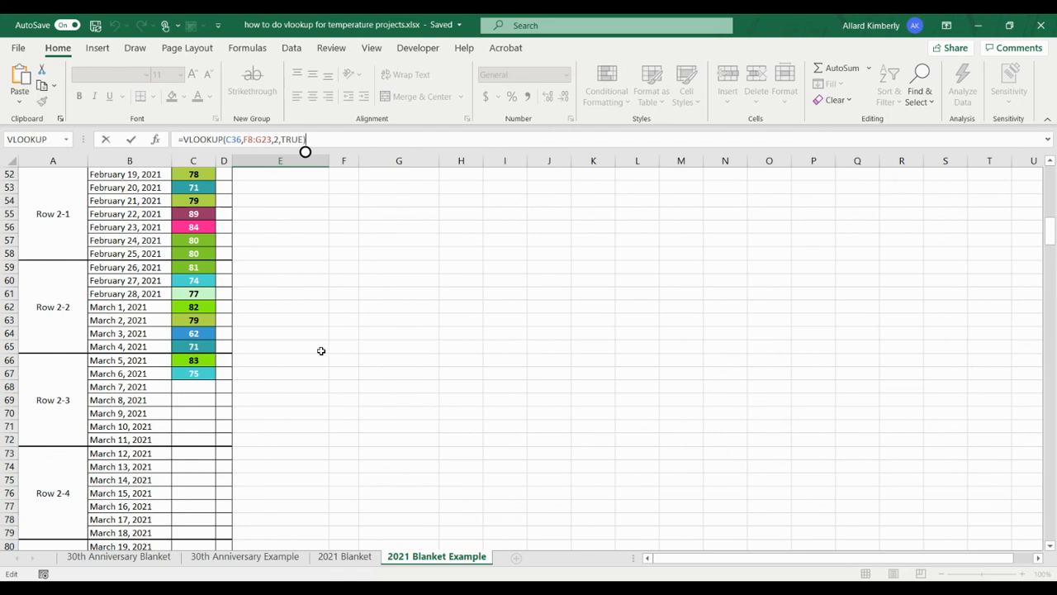
{"action": "scroll", "coordinate": [321, 351], "scroll_direction": "up", "scroll_amount": 1}
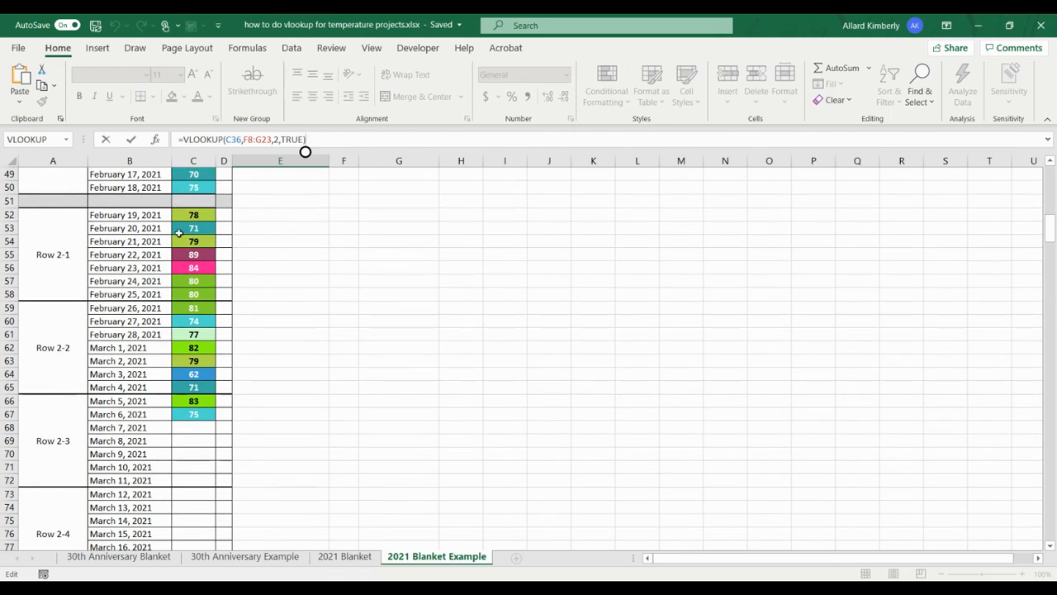